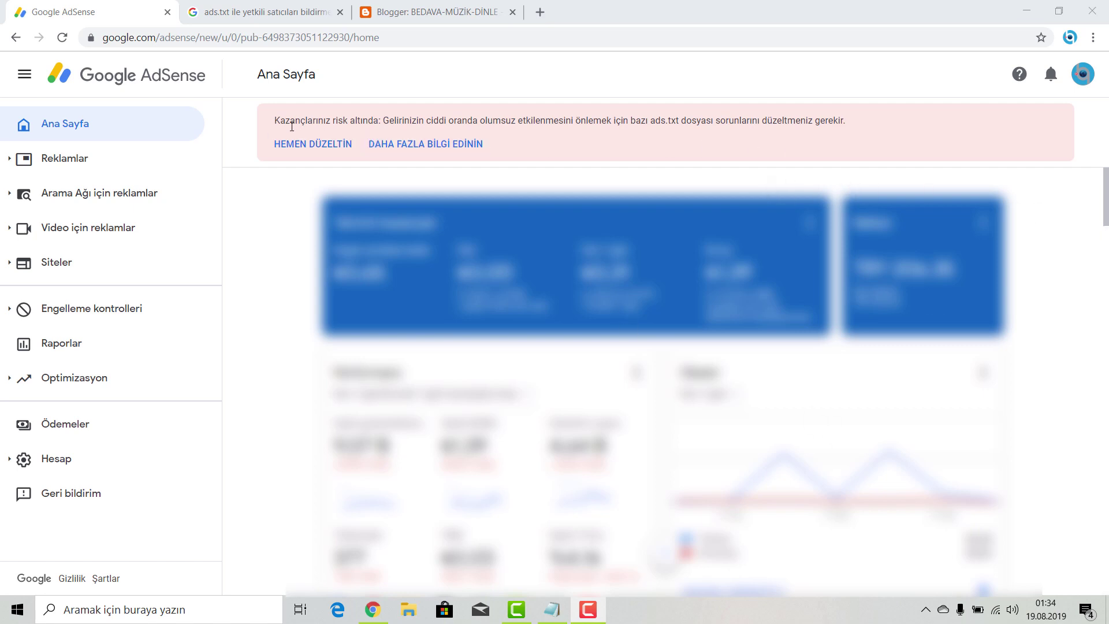
Highlight the AdSense ads.txt earnings-risk warning, then switch to the ads.txt authorised sellers help article
left_click_drag(275, 123, 878, 121)
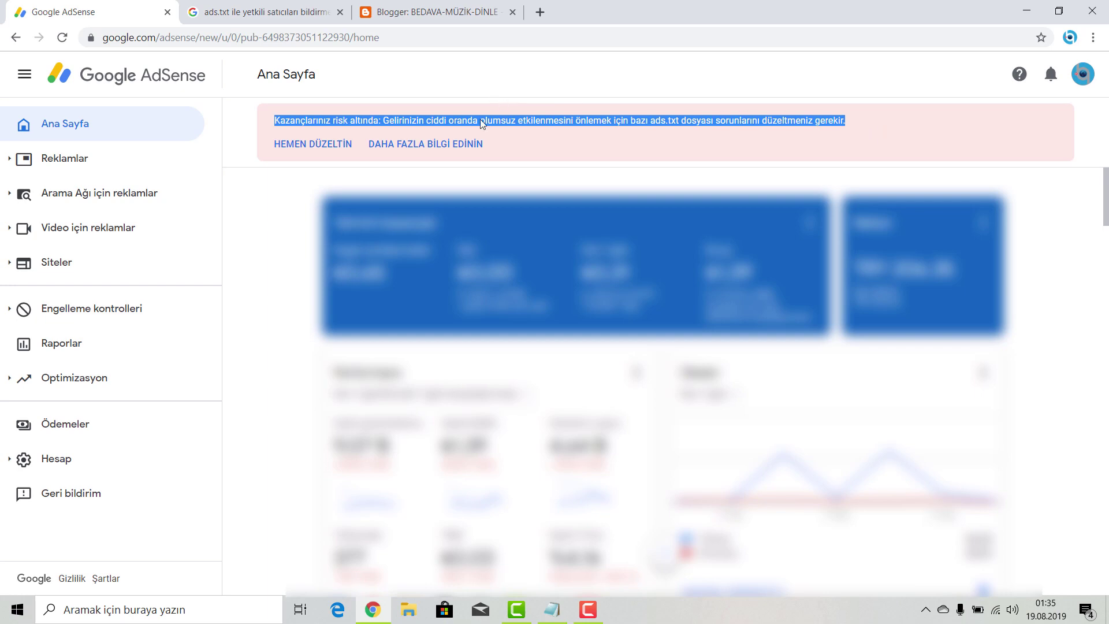
left_click(240, 9)
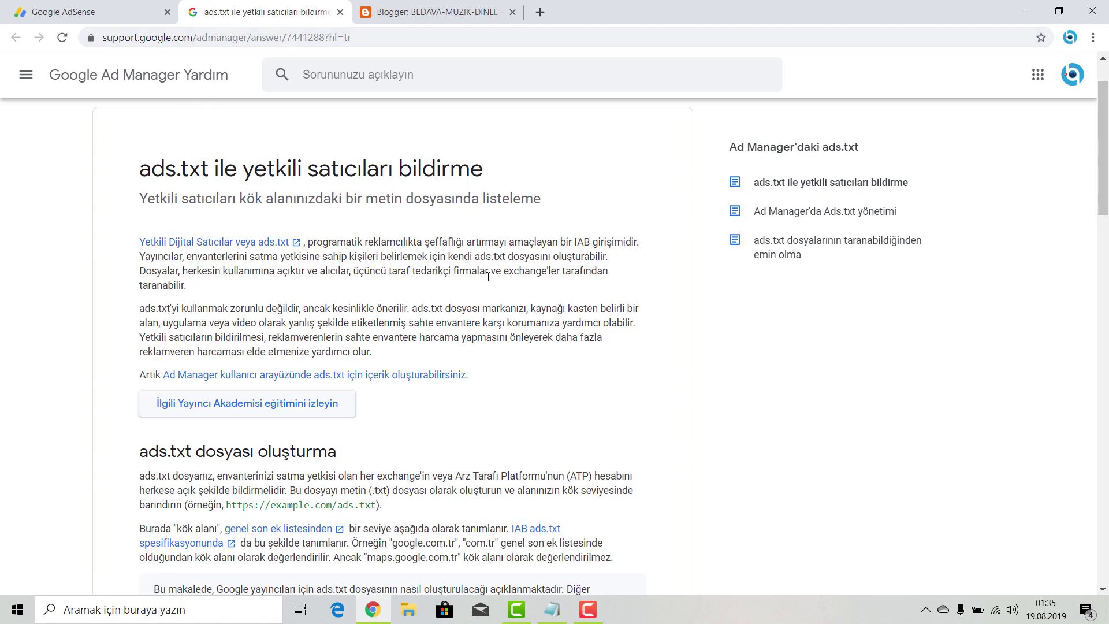
Read the ads.txt help article, highlighting its recommendation sentence, then return to the AdSense tab
scroll(488, 276, "down", 4)
scroll(429, 309, "down", 3)
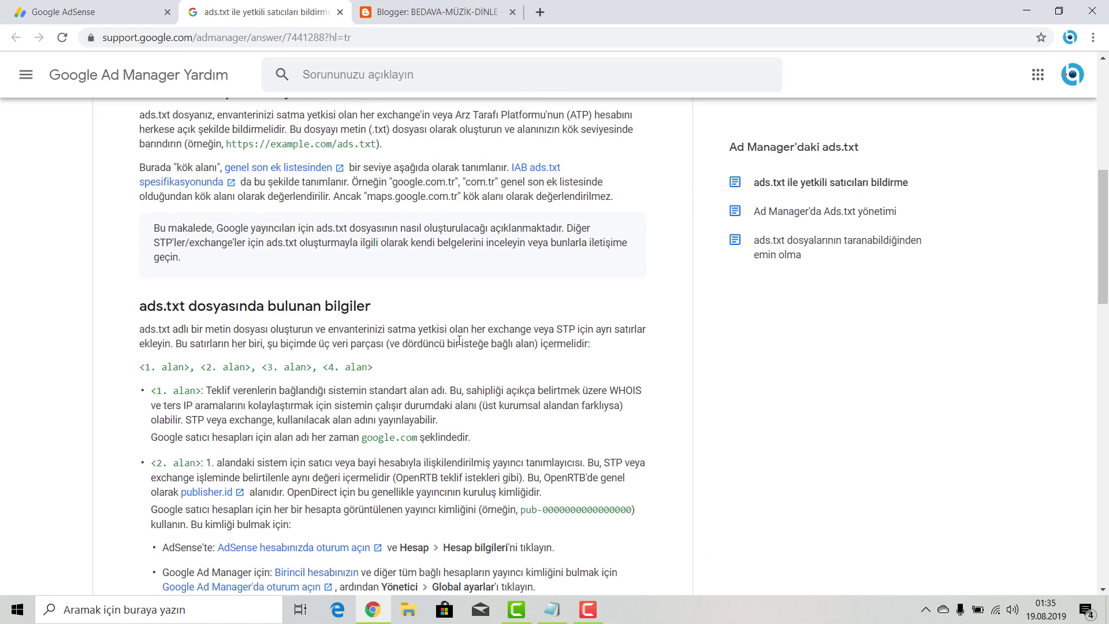
scroll(459, 341, "up", 7)
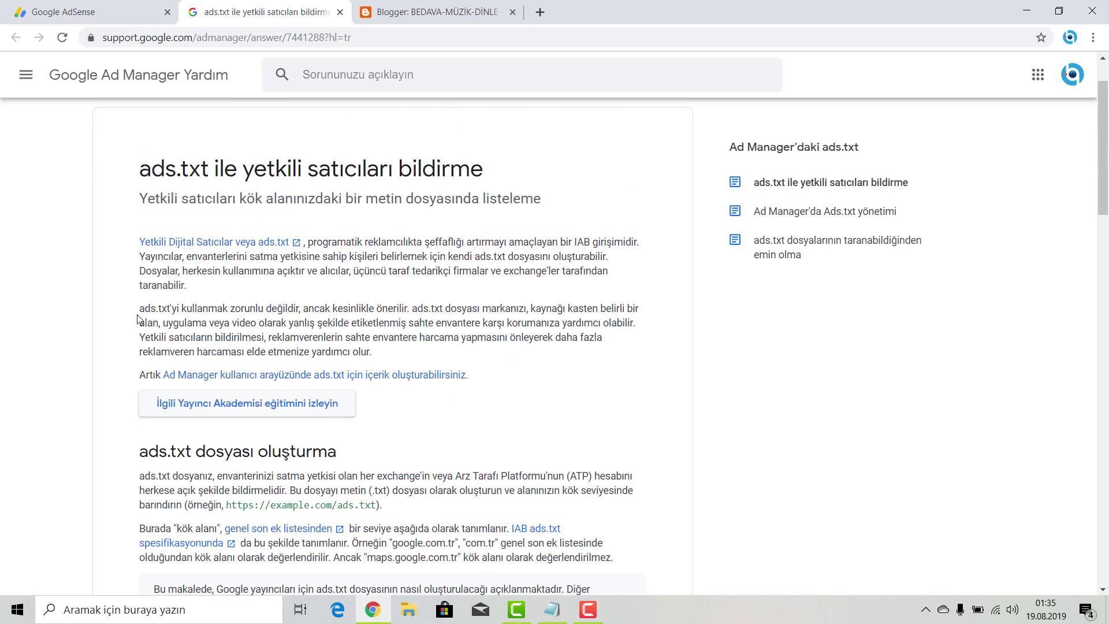
left_click_drag(139, 309, 410, 308)
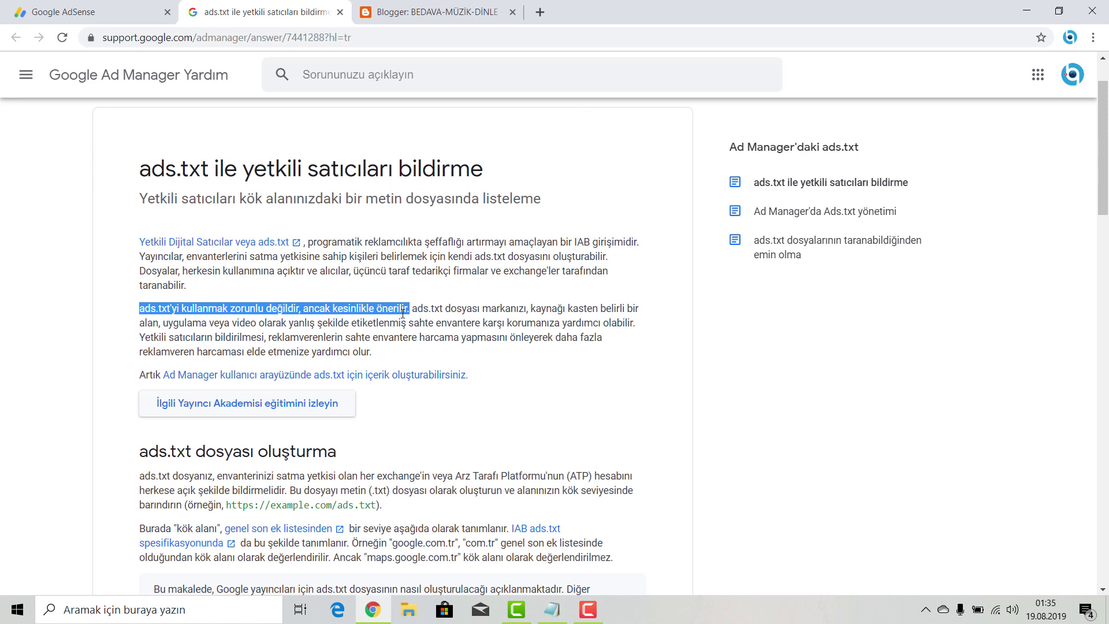
left_click(334, 309)
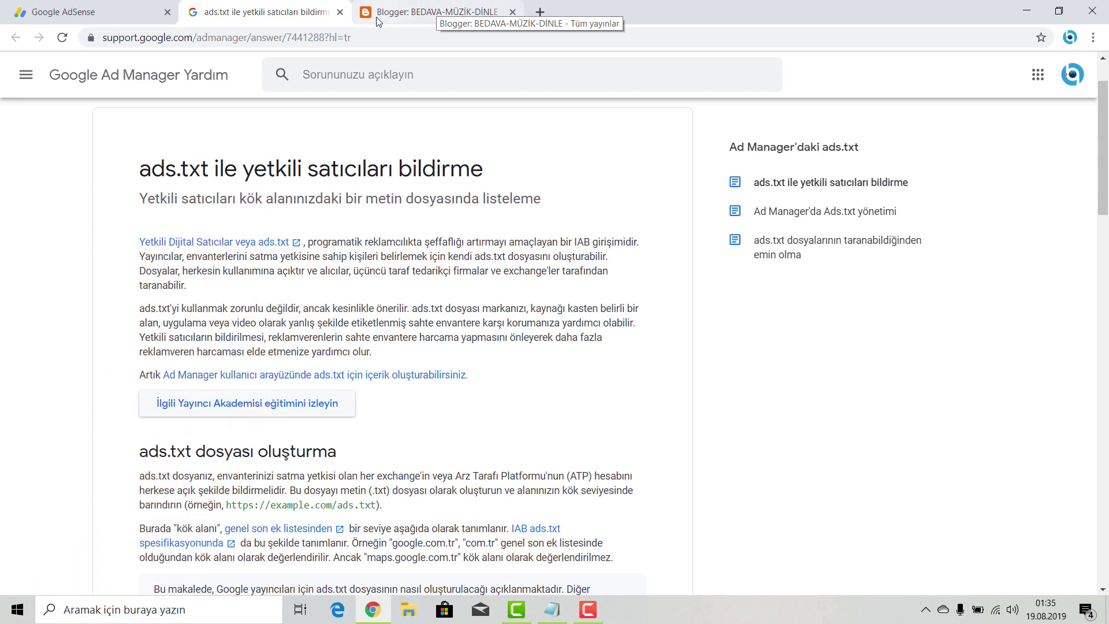
left_click(113, 8)
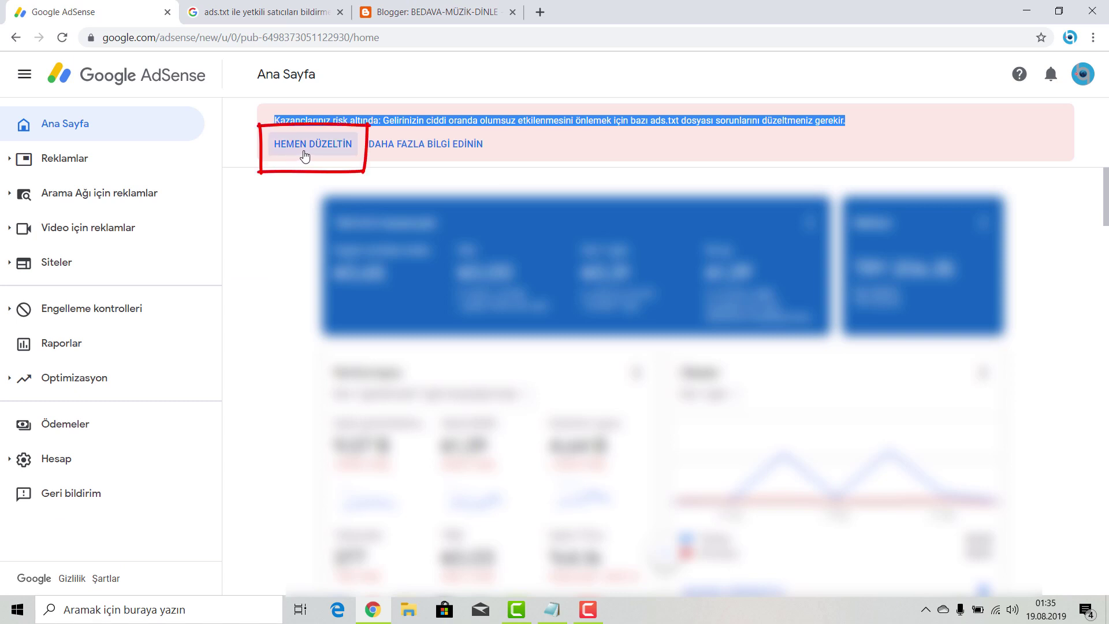
Review the 19 sites needing ads.txt via HEMEN DÜZELTİN and download the ads.txt file
left_click(305, 154)
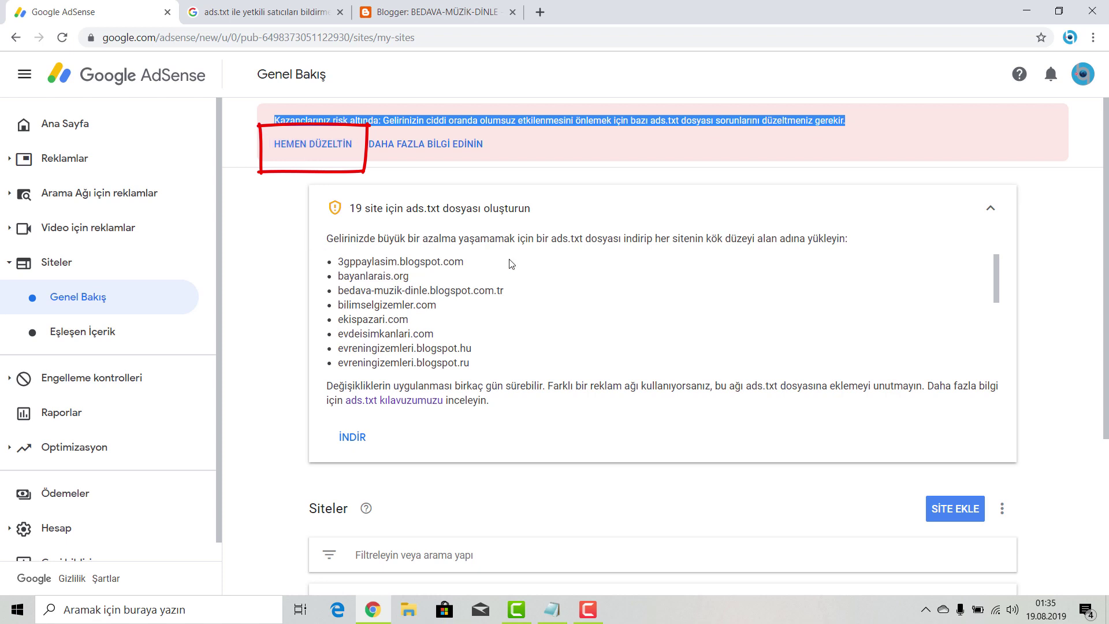
scroll(499, 289, "down", 3)
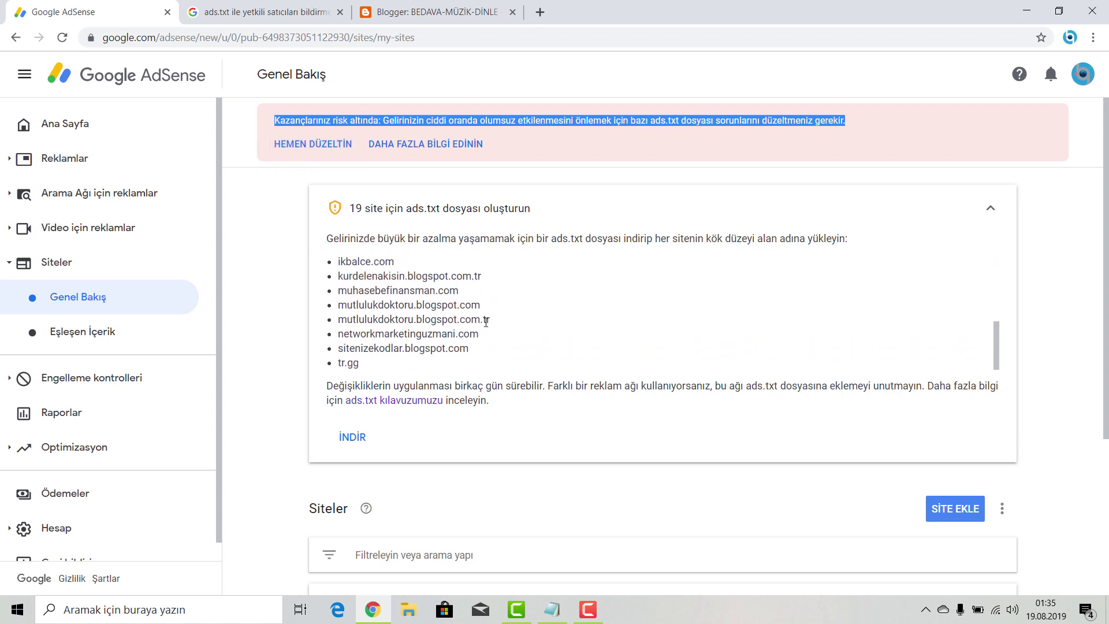
scroll(486, 322, "up", 3)
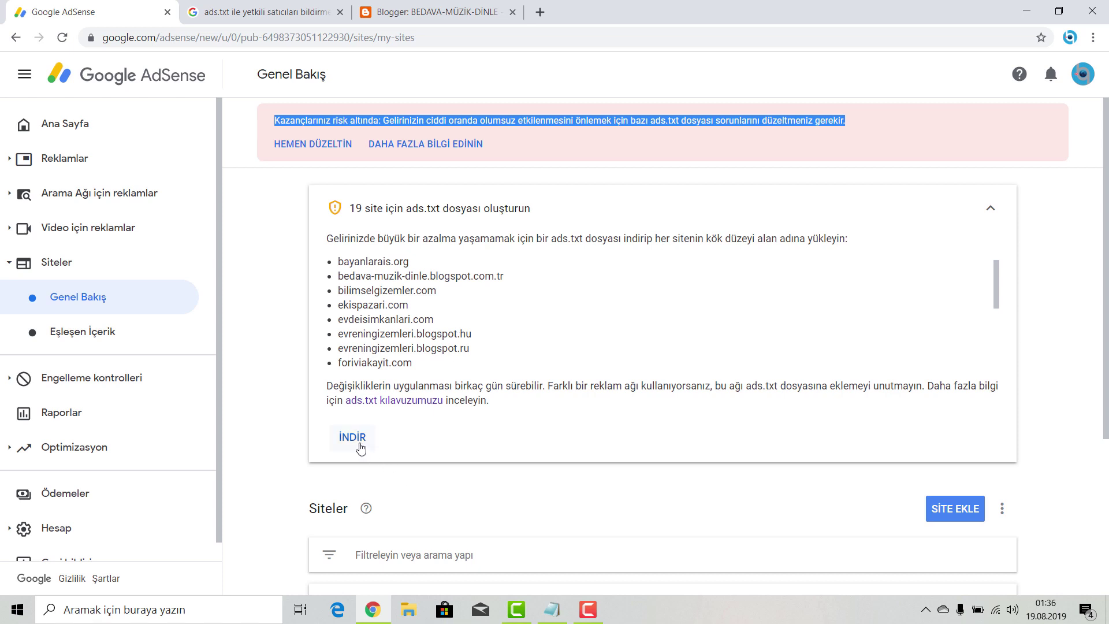
left_click(353, 438)
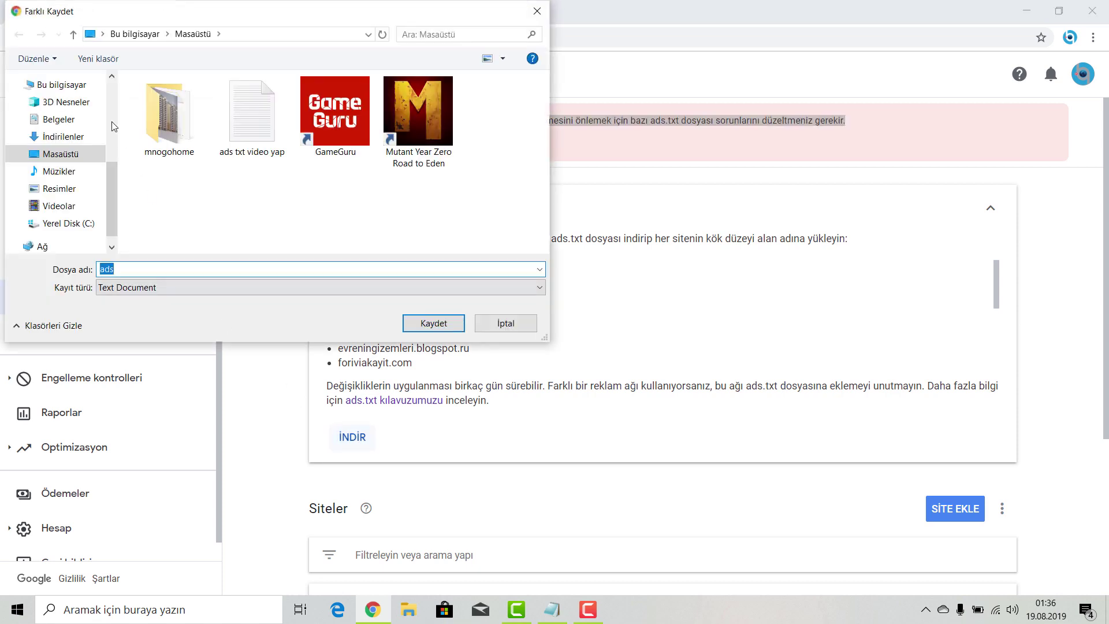
Save ads.txt to the Desktop (Masaüstü) and open it in Notepad
left_click(82, 156)
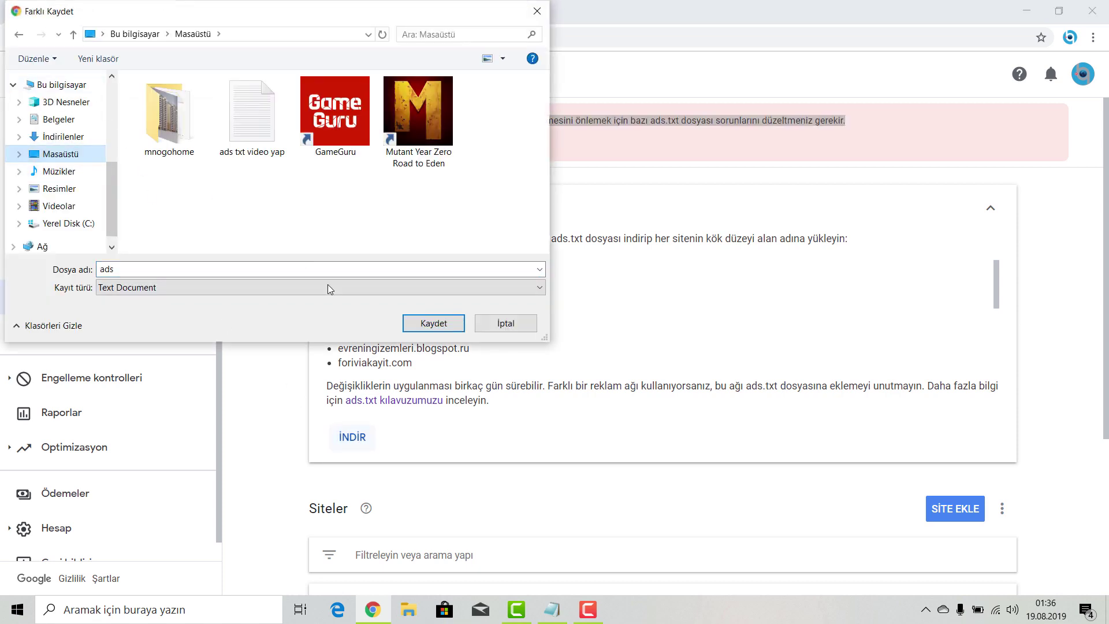
left_click(406, 327)
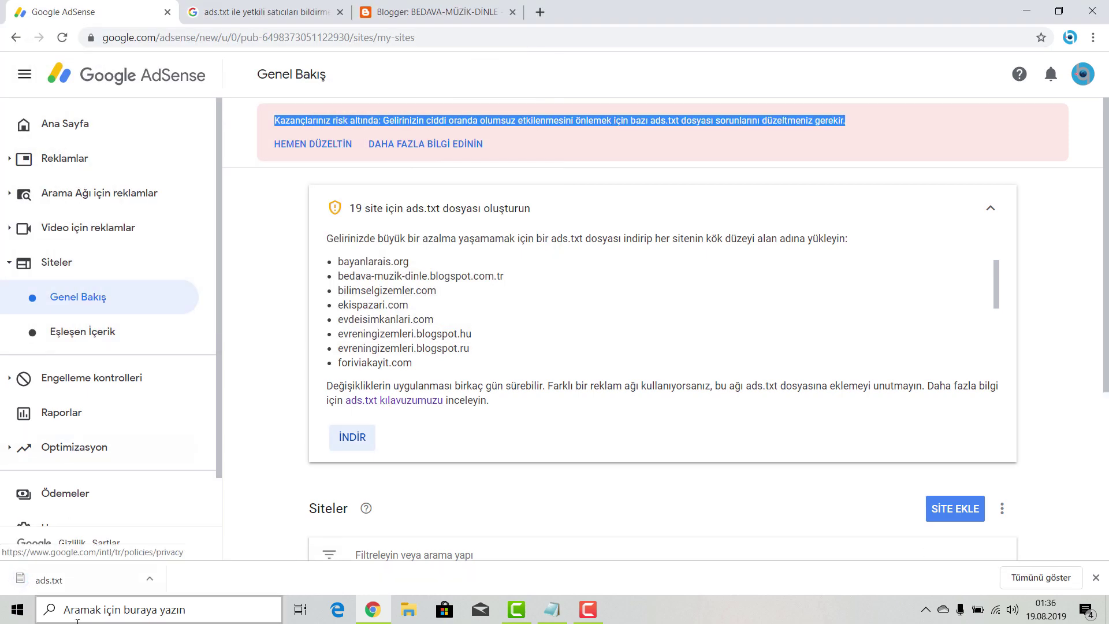
left_click(62, 580)
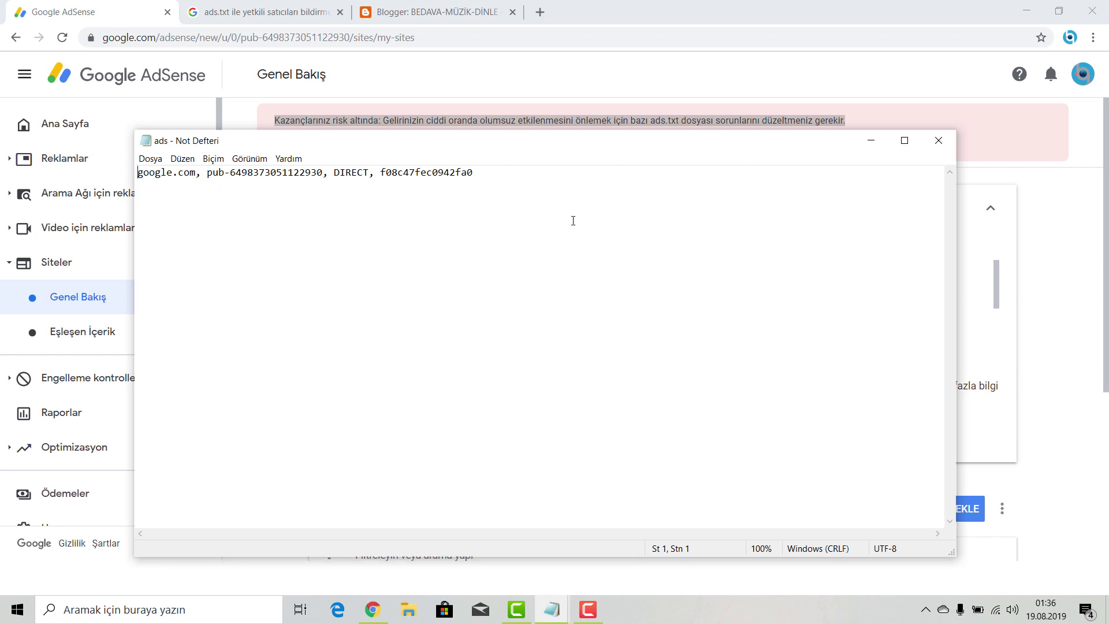
Select the whole google.com DIRECT line in ads.txt, then go to the Blogger tab
left_click(567, 215)
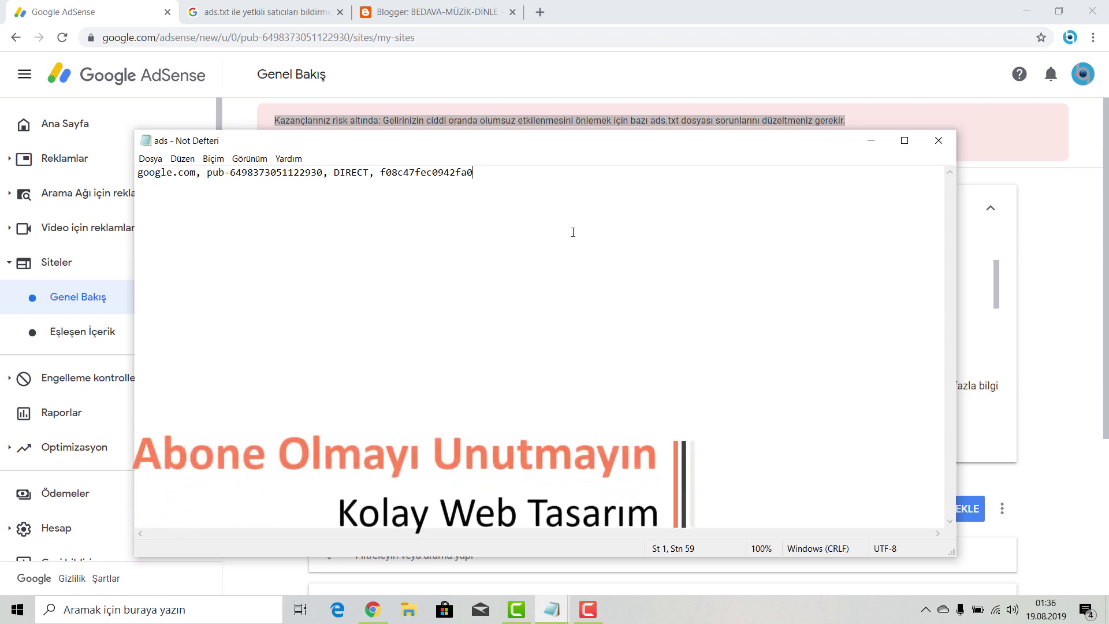
key("ctrl+a")
key("ctrl+c")
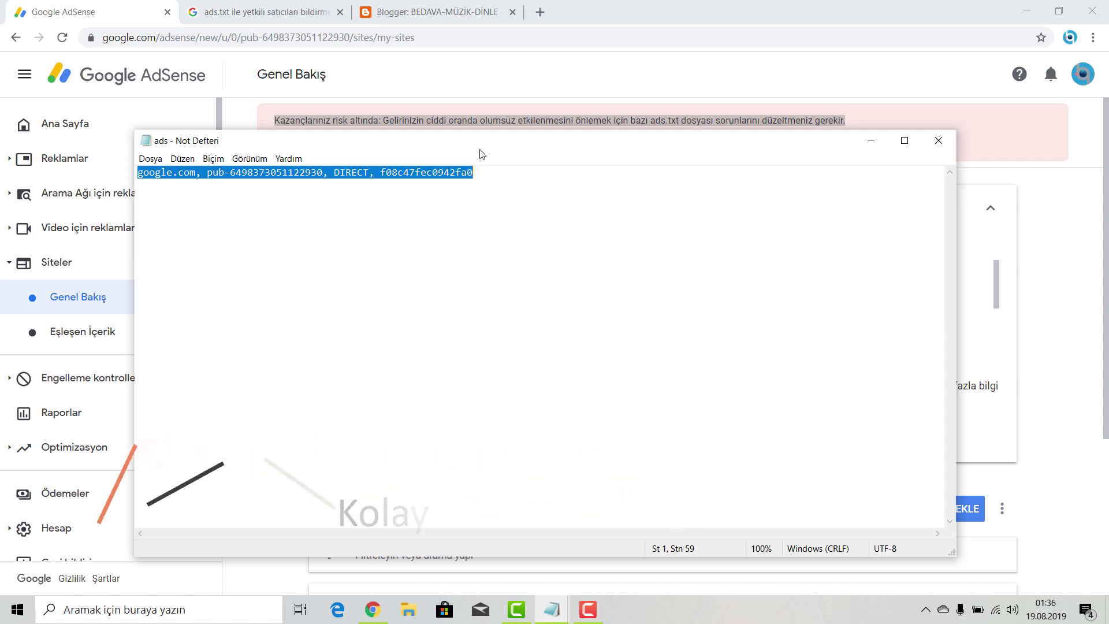
left_click(385, 17)
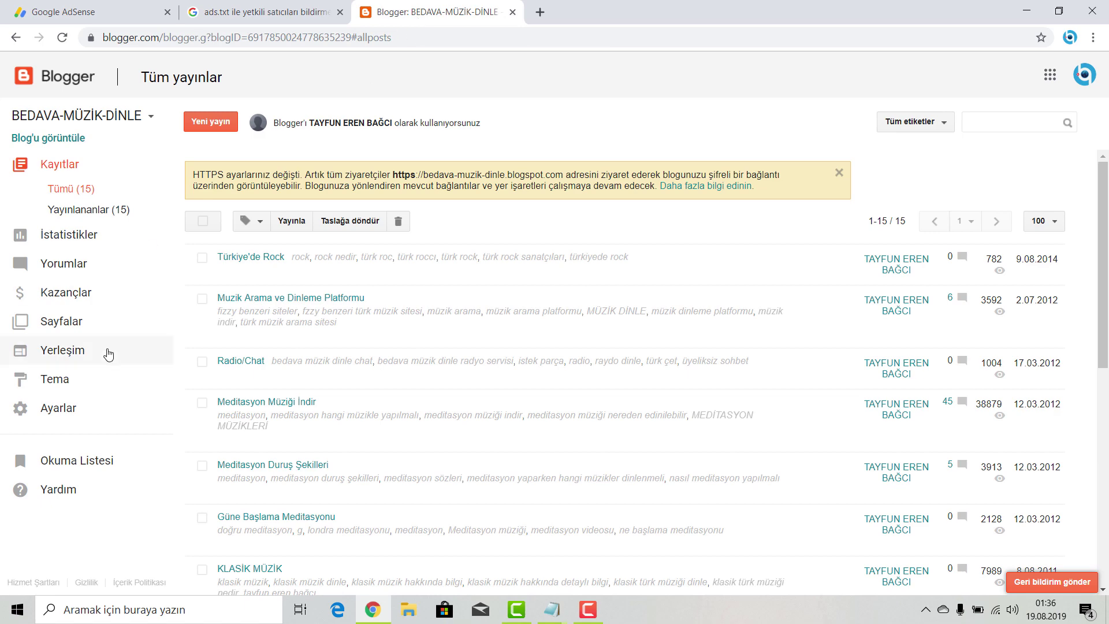
Open BEDAVA-MÜZİK-DİNLE settings and find the disabled Özel ads.txt option under Kazanç Sağlama
left_click(57, 411)
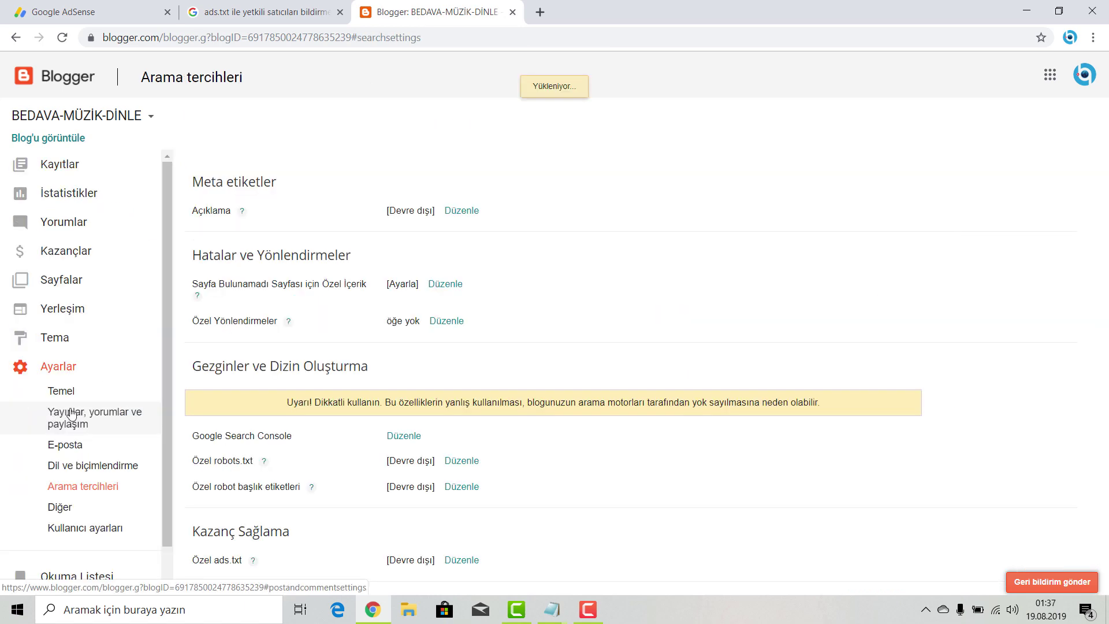
scroll(300, 312, "down", 1)
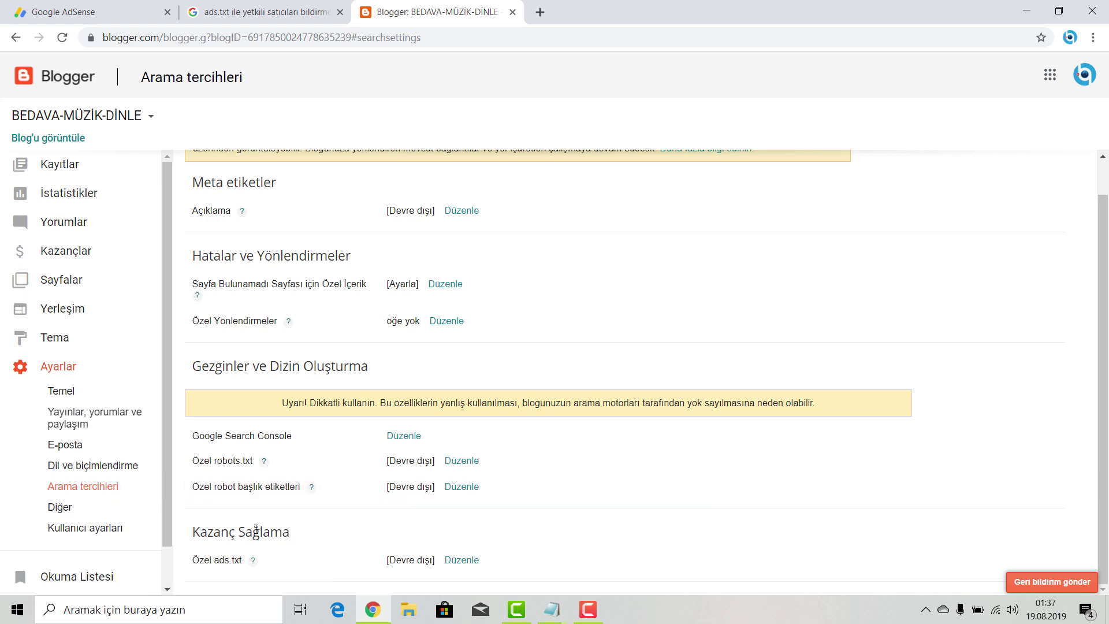
left_click_drag(201, 531, 299, 539)
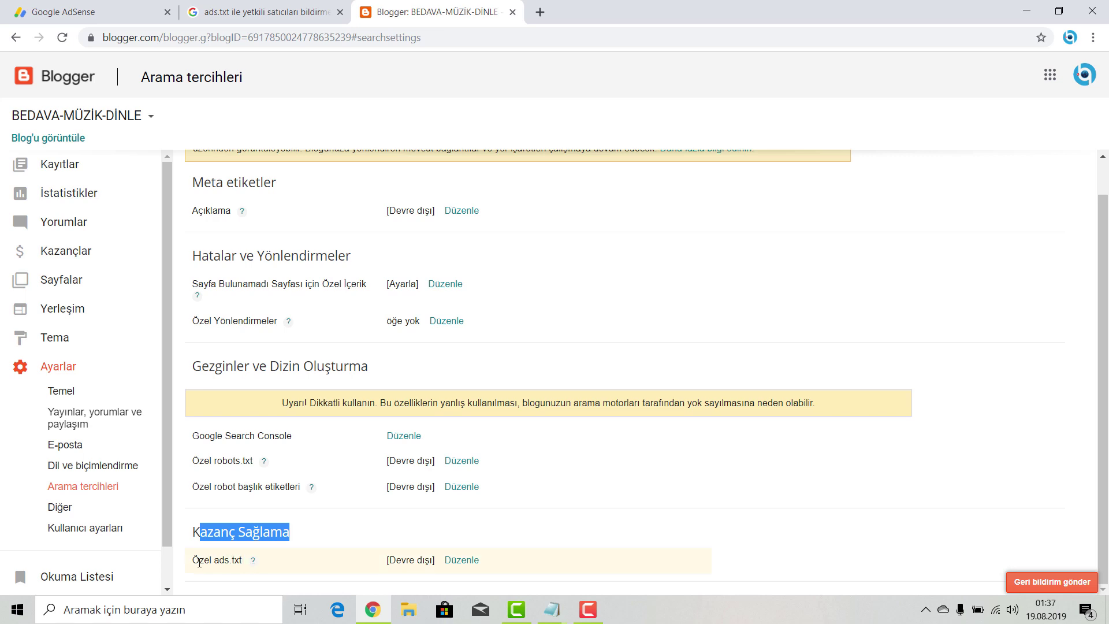
left_click_drag(199, 560, 236, 564)
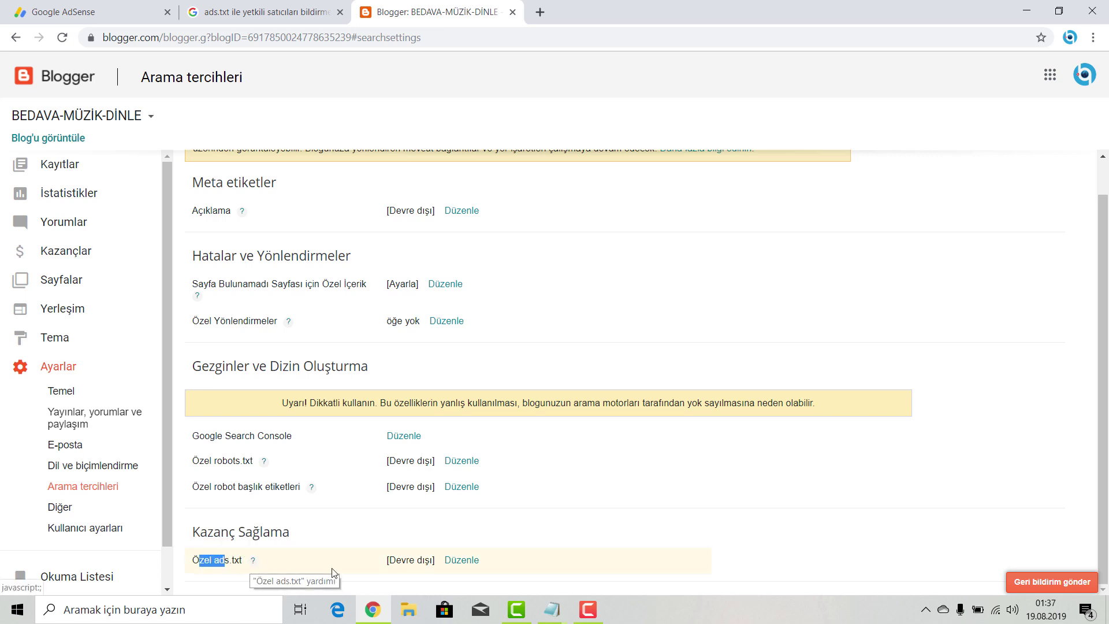
left_click_drag(440, 566, 386, 563)
Set custom ads.txt to Evet and paste in the google.com DIRECT line
left_click(462, 561)
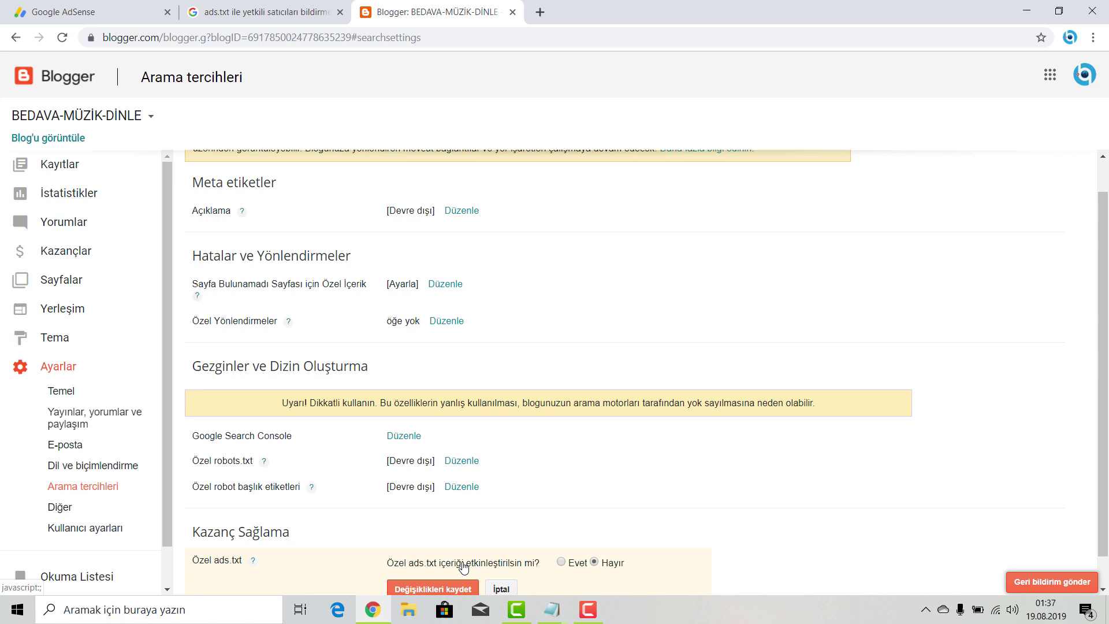
left_click(561, 562)
scroll(563, 565, "down", 2)
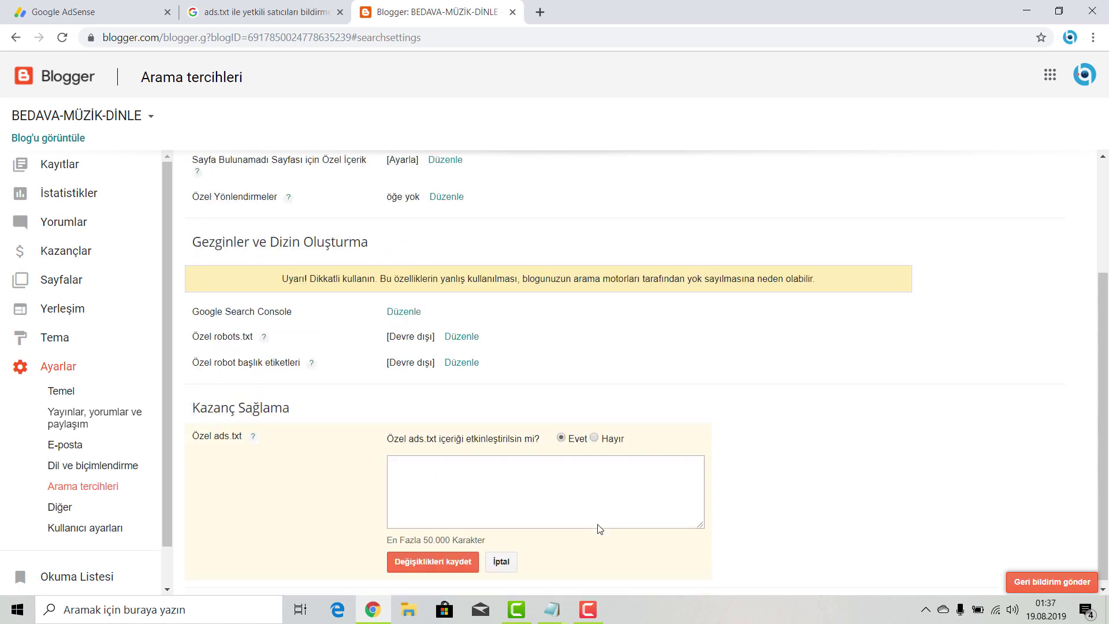
left_click(472, 495)
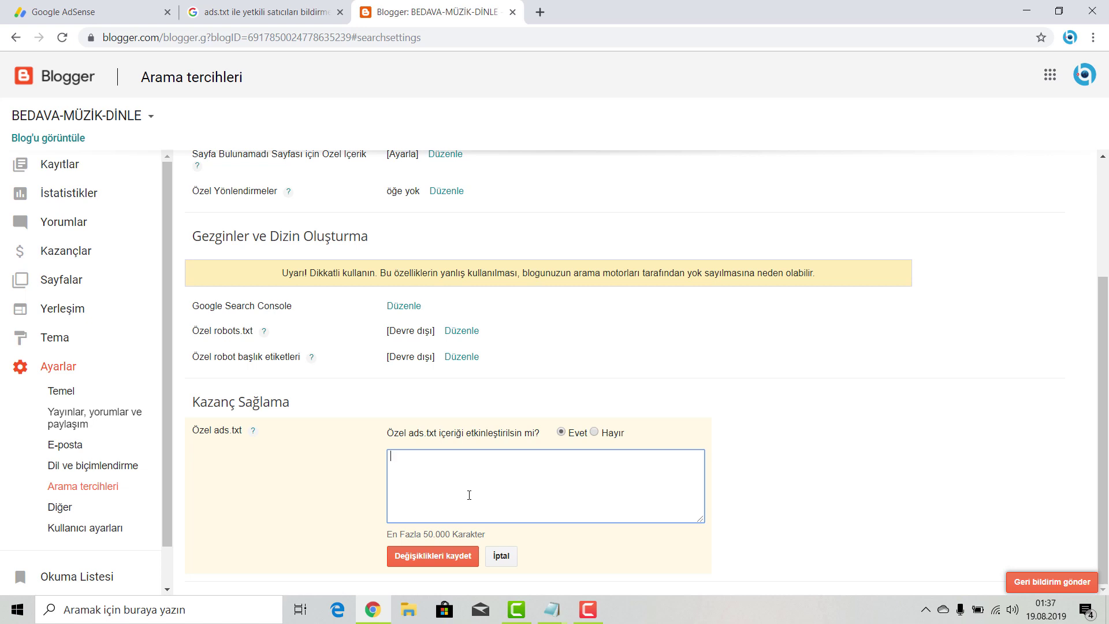
key("ctrl+v")
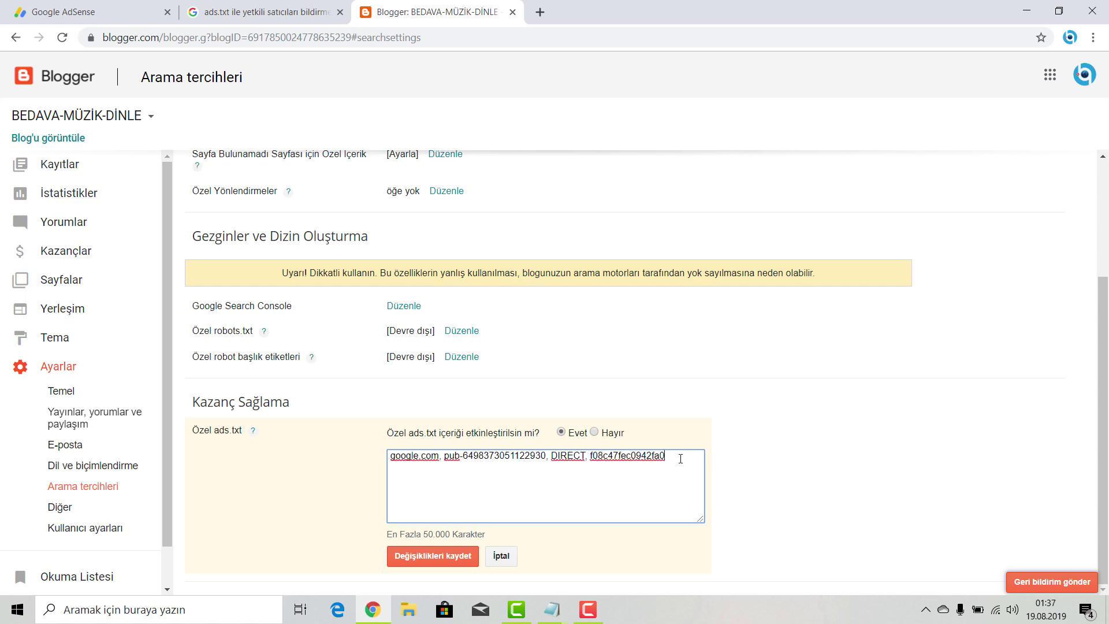
Save the custom ads.txt change and switch to the Affiliate Kazançları blog
left_click(422, 556)
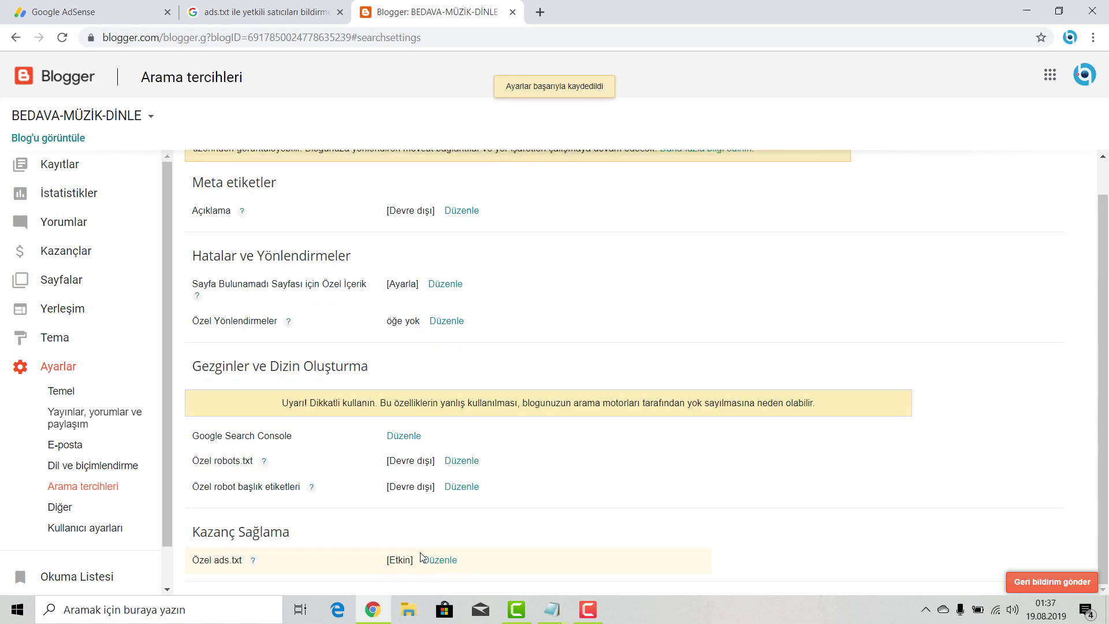
left_click(112, 120)
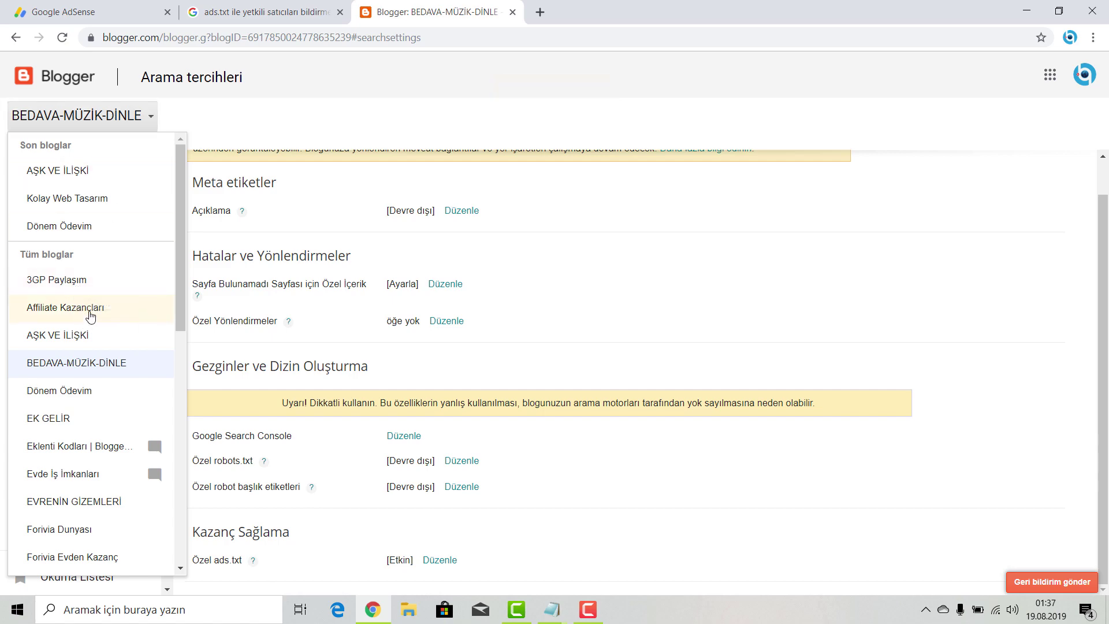
left_click(90, 316)
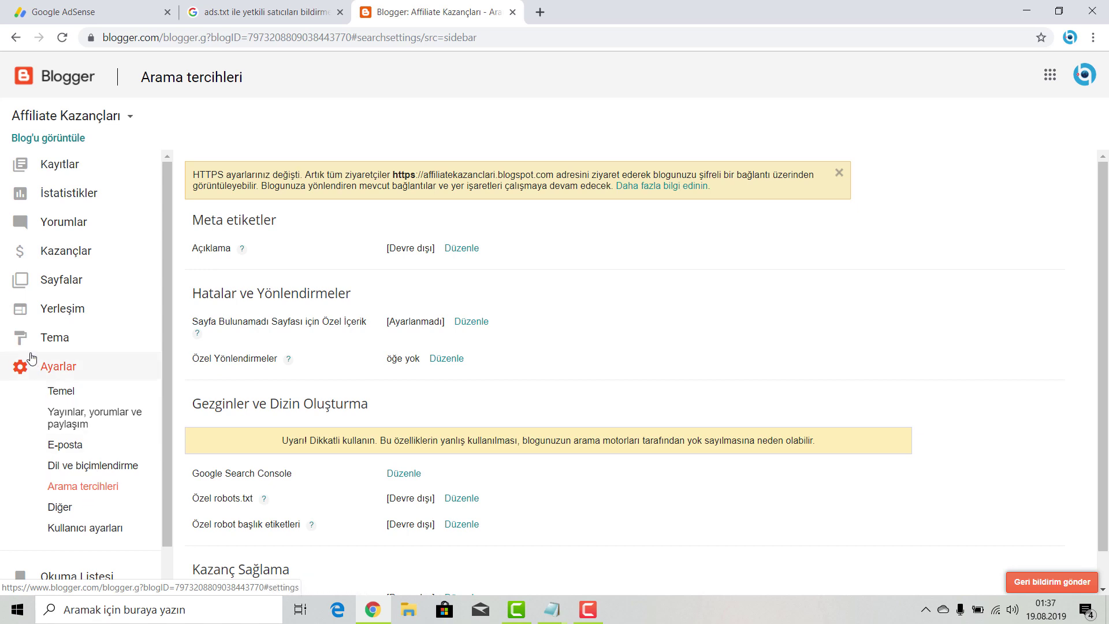
Set Affiliate Kazançları's custom ads.txt to Evet, paste the google.com DIRECT line, and save
scroll(365, 408, "down", 1)
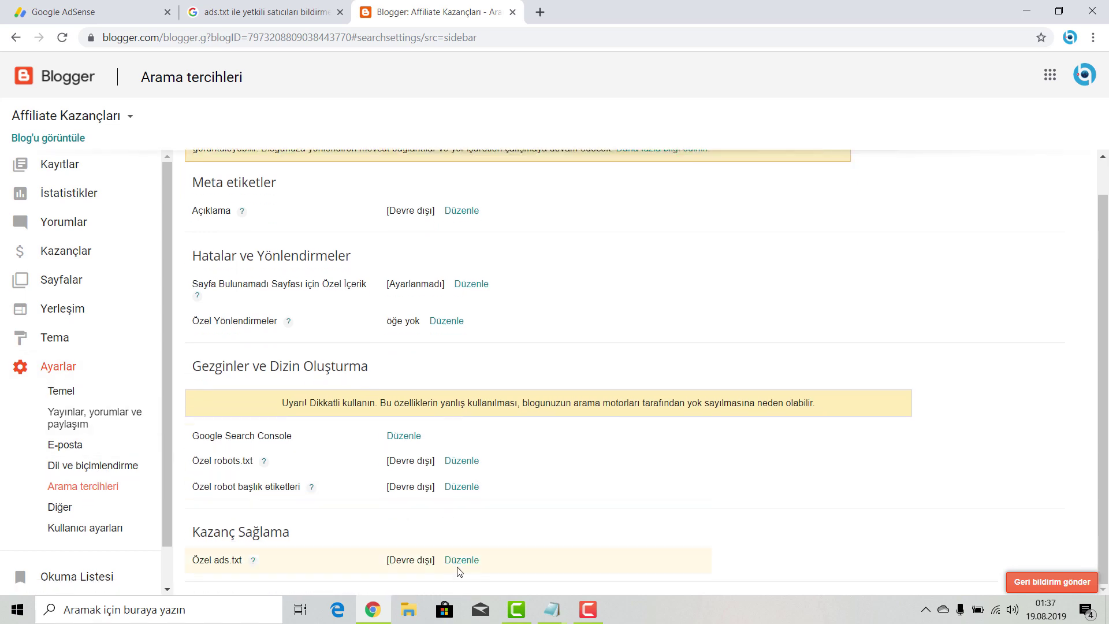
left_click(462, 559)
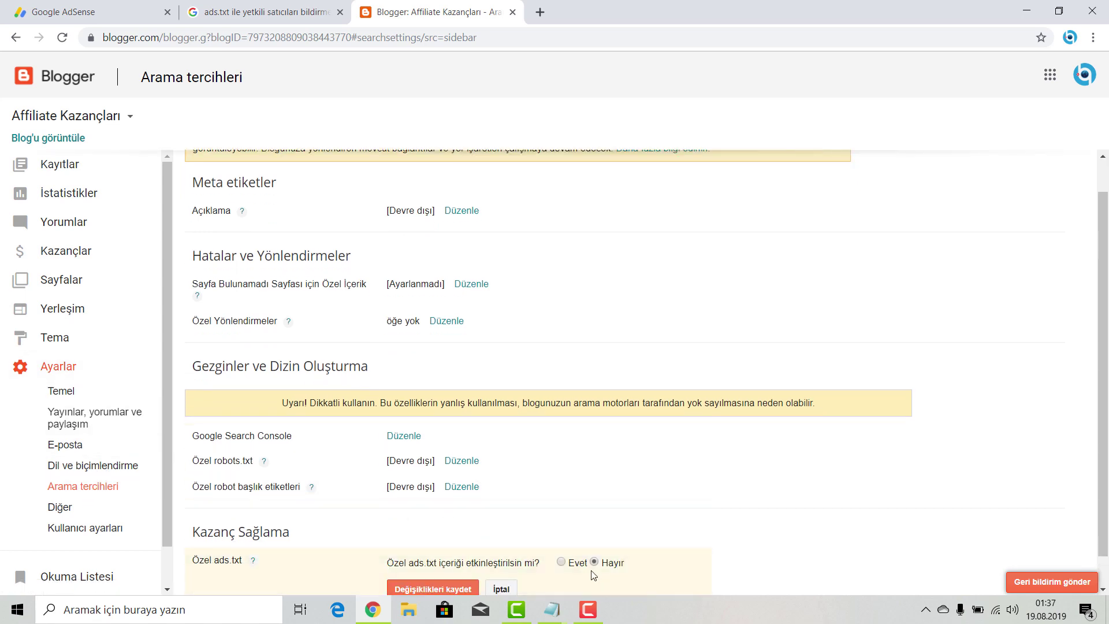
left_click(563, 563)
scroll(584, 497, "down", 2)
left_click(560, 491)
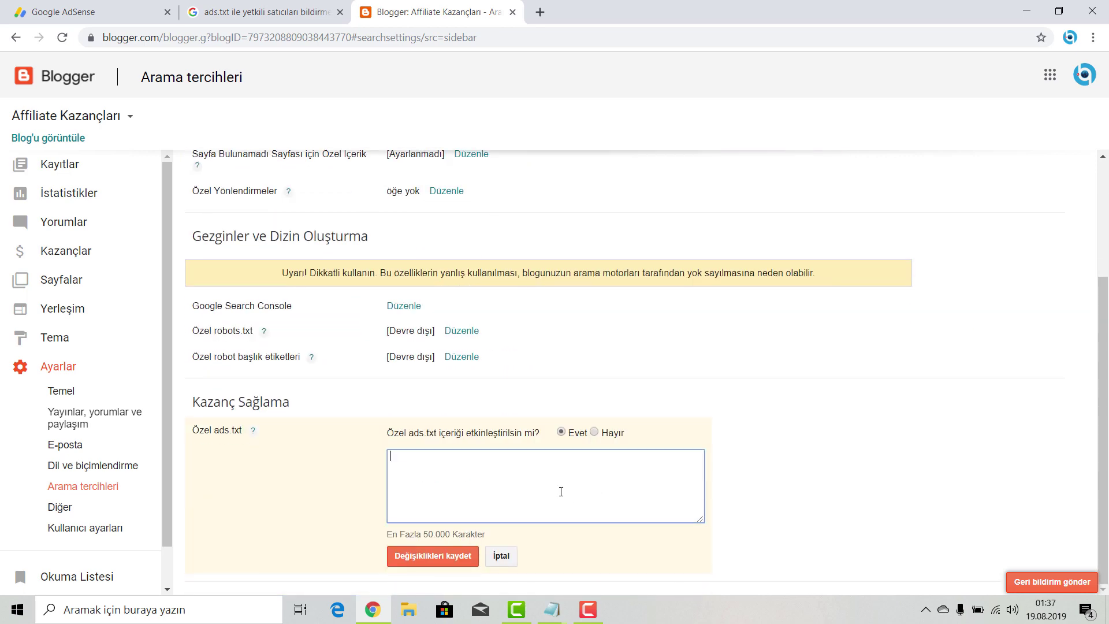
key("ctrl+v")
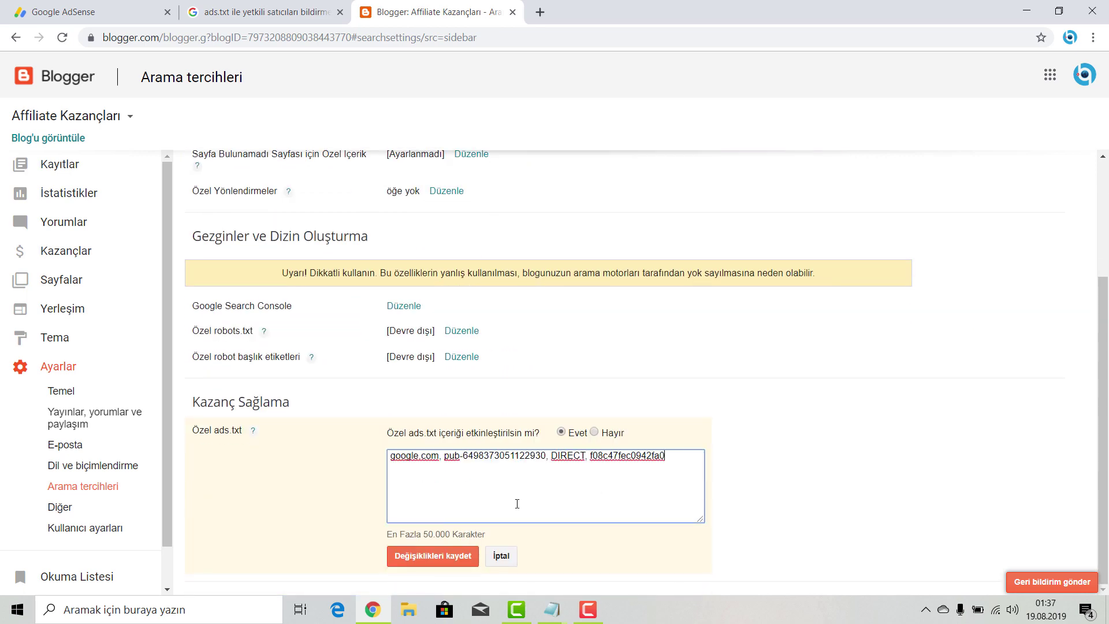
left_click(425, 557)
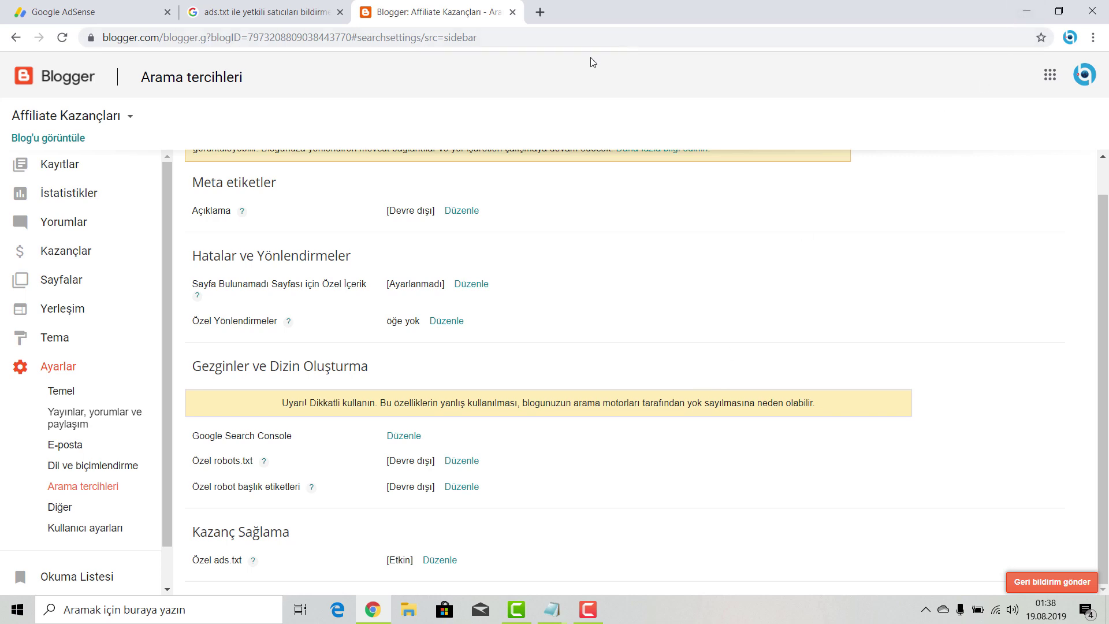
Minimize Chrome to bring the Notepad ads line into view and launch FileZilla Client
left_click(1026, 16)
left_click(470, 261)
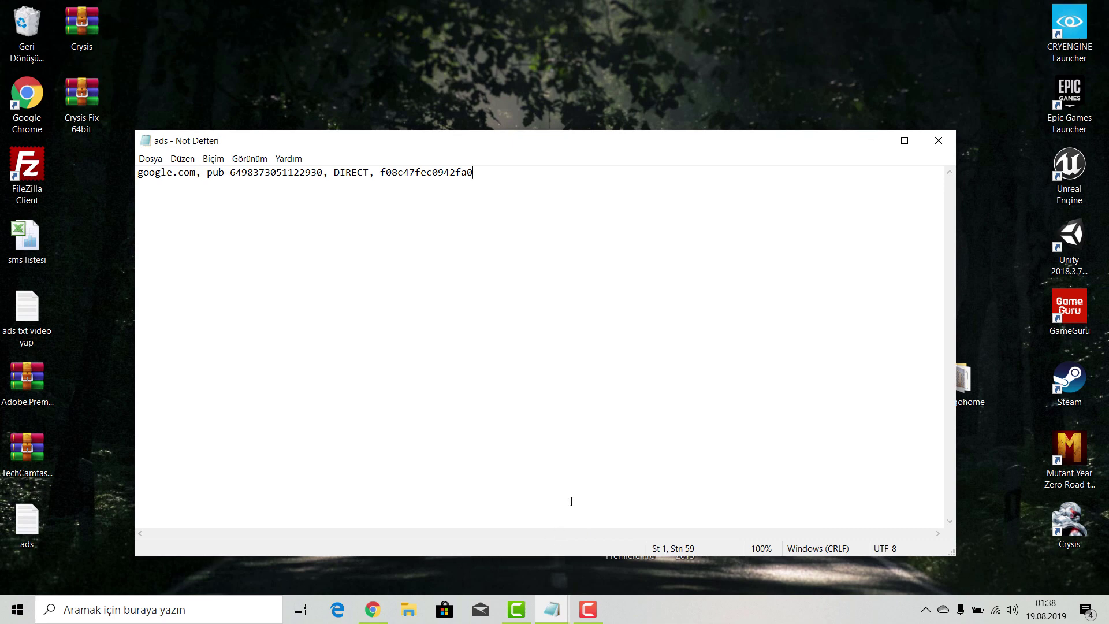
left_click(38, 157)
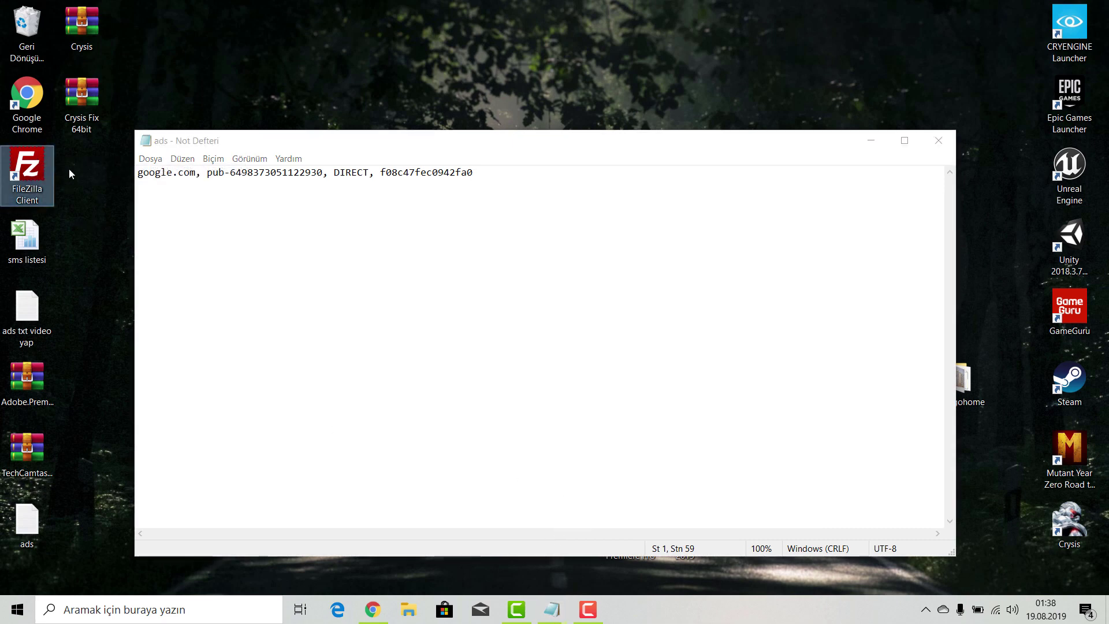
double_click(45, 172)
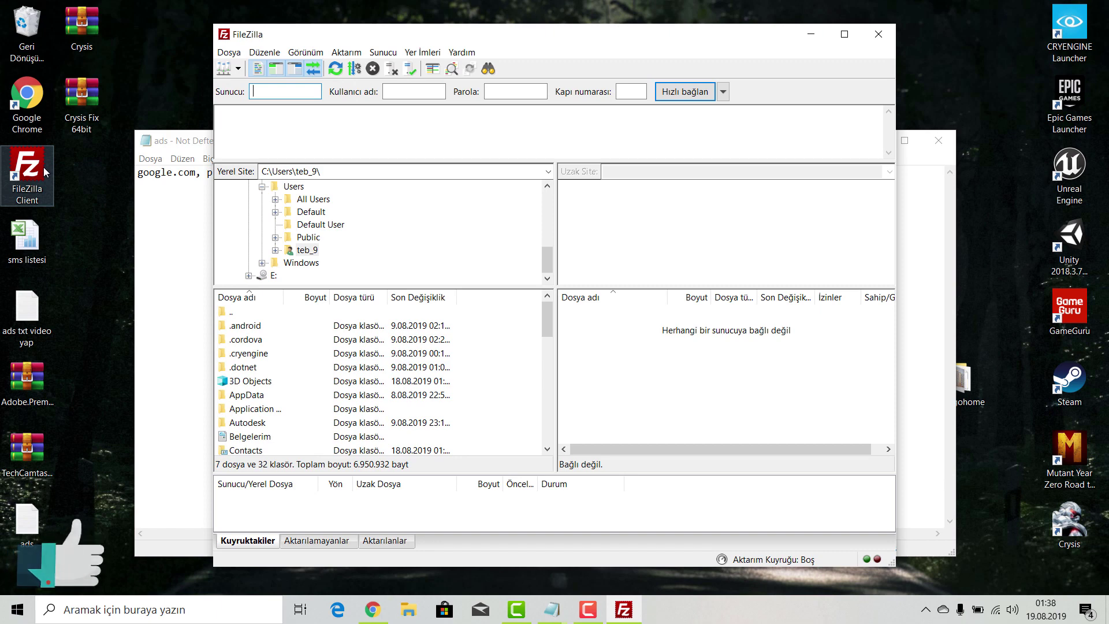
Quickconnect to the FTP host and open /domains/turkegitimportali.com/public_html
type("ftp")
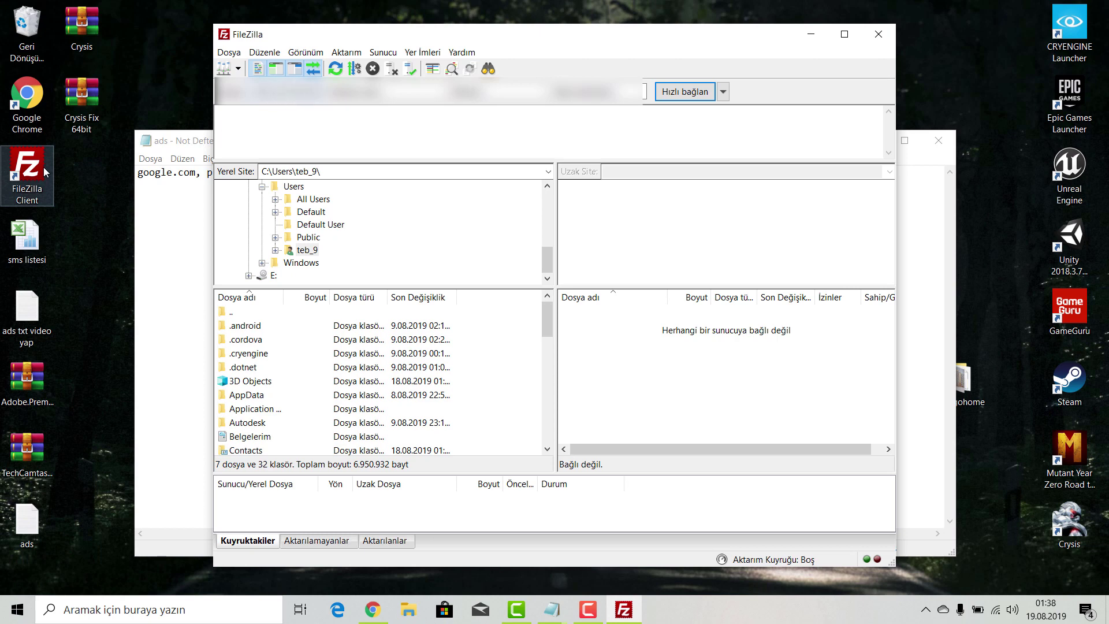
key("Return")
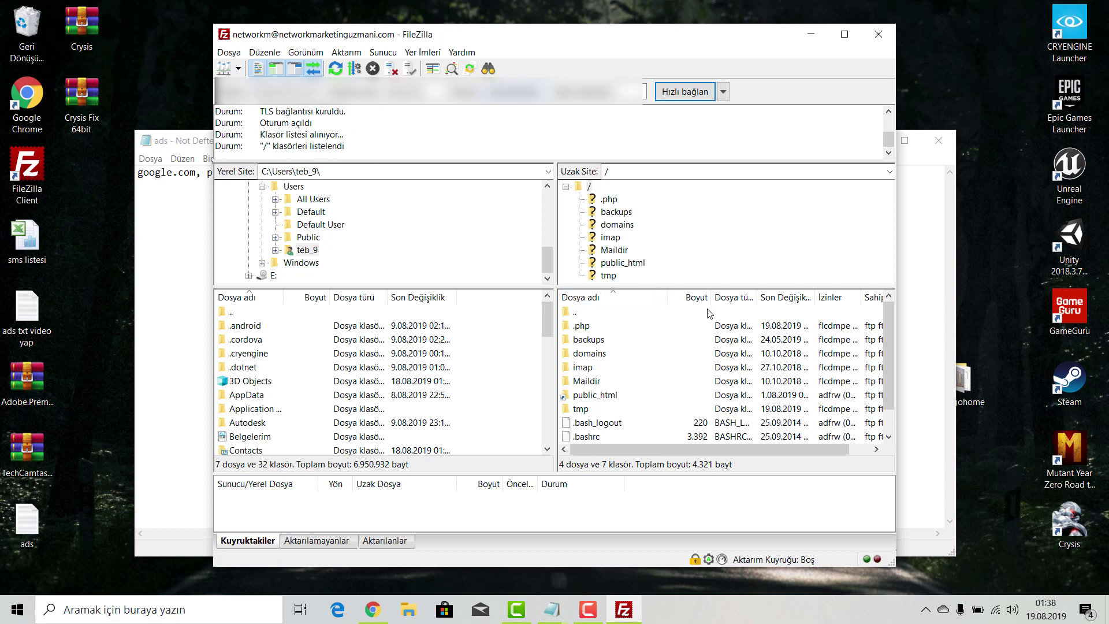
double_click(606, 355)
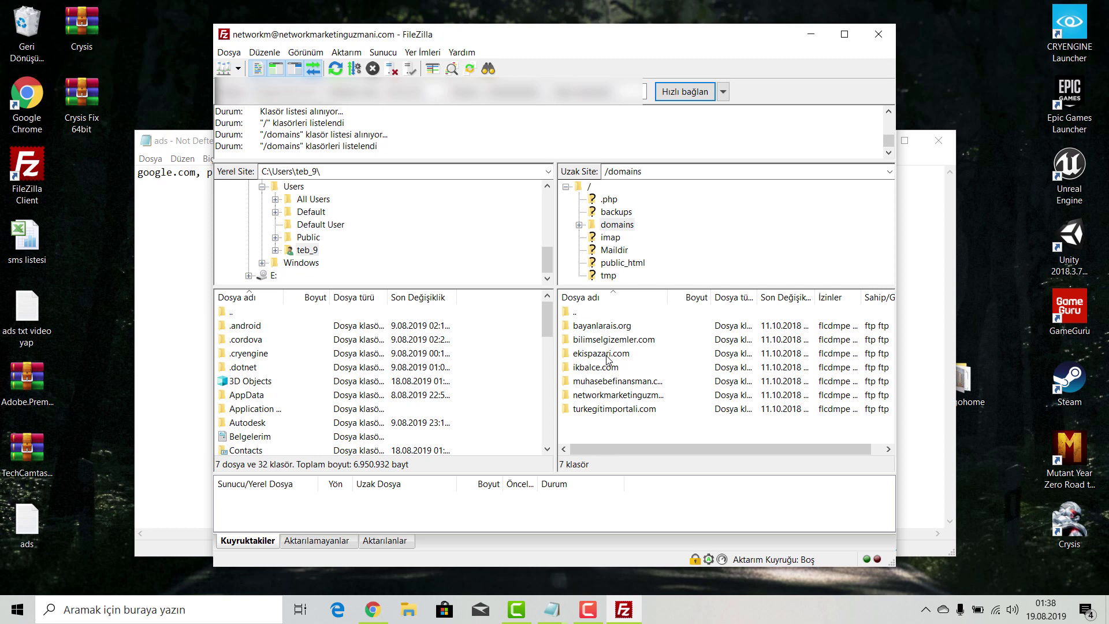
double_click(605, 409)
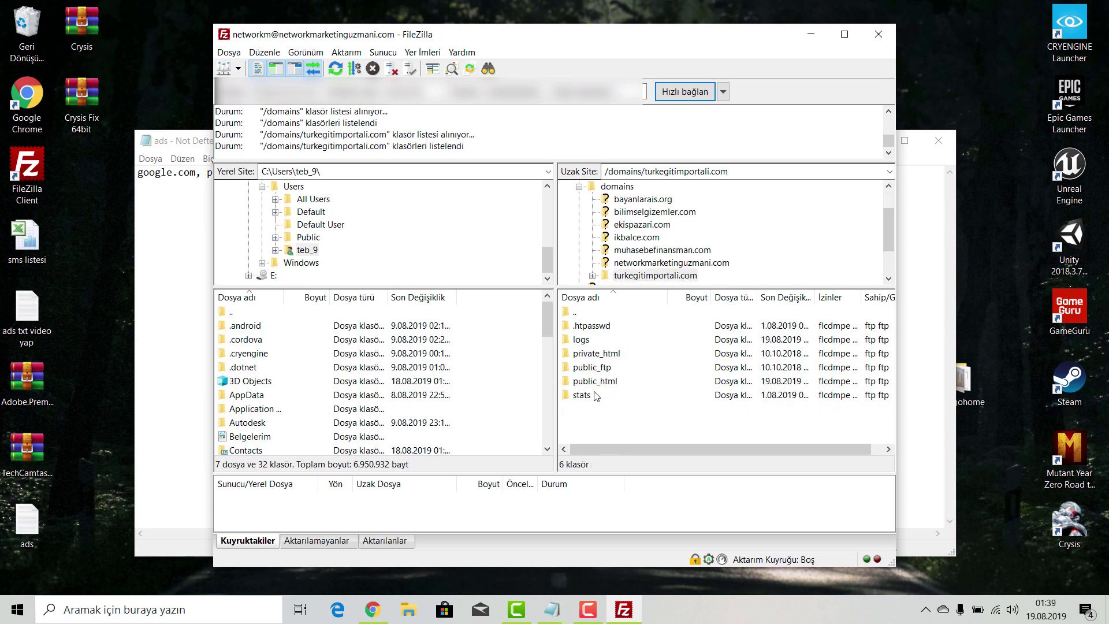
left_click(598, 384)
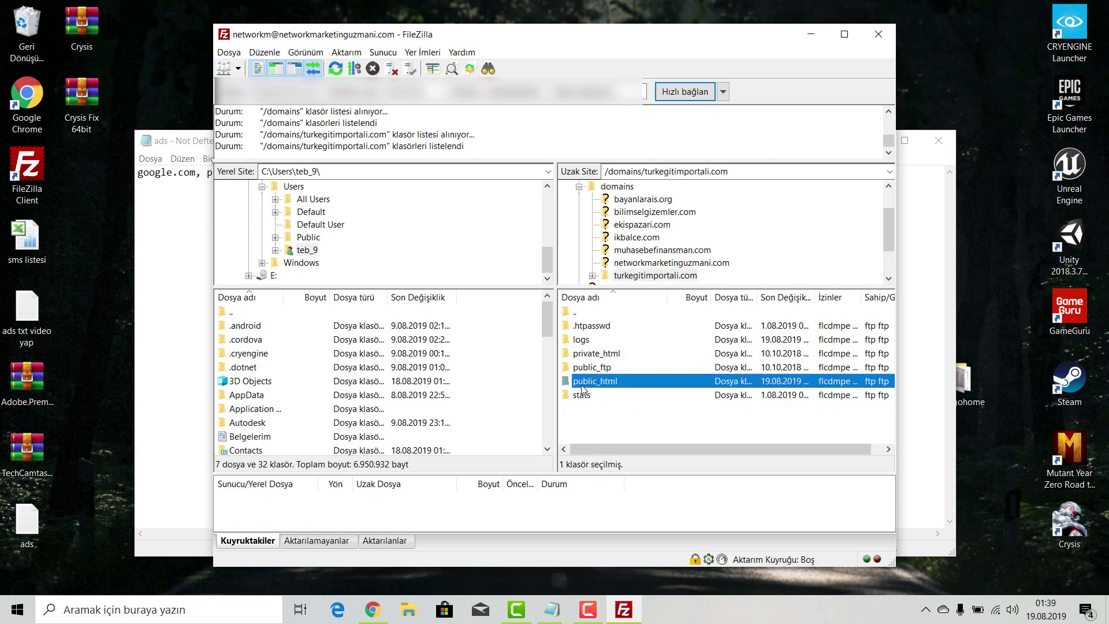
double_click(580, 383)
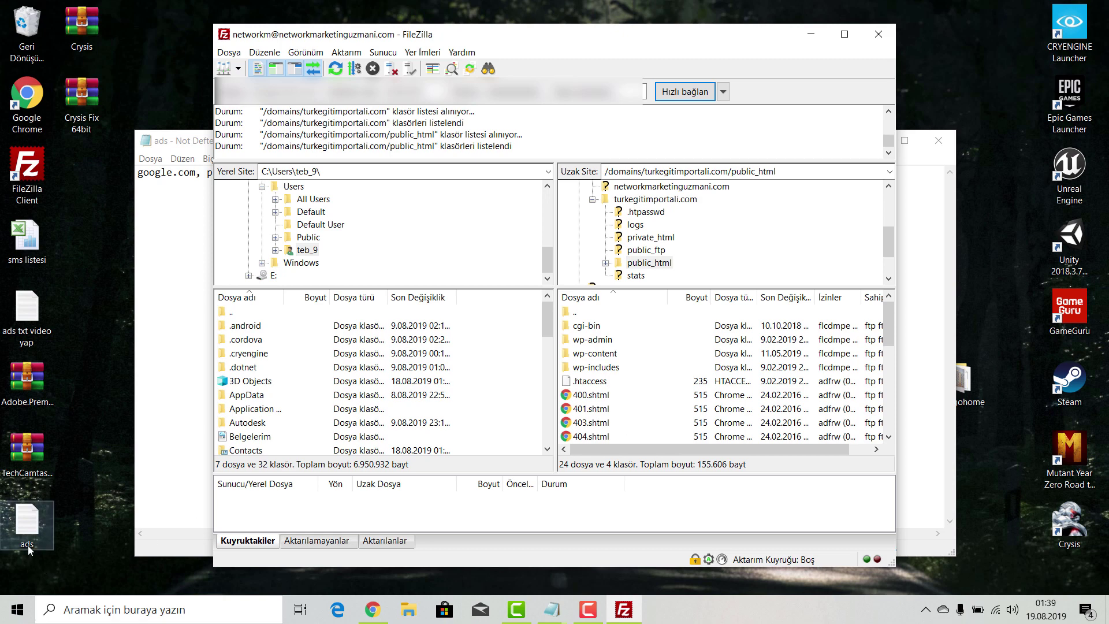
Upload the desktop ads.txt to public_html, overwrite the existing copy, check it is listed, then minimize FileZilla
left_click_drag(28, 531, 716, 407)
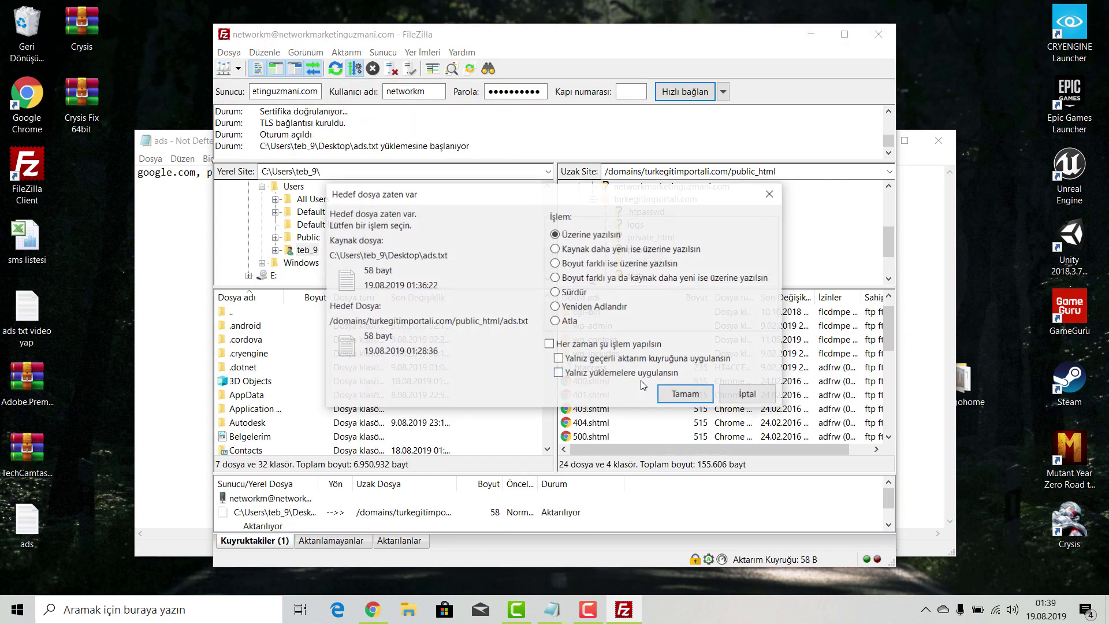
left_click(701, 389)
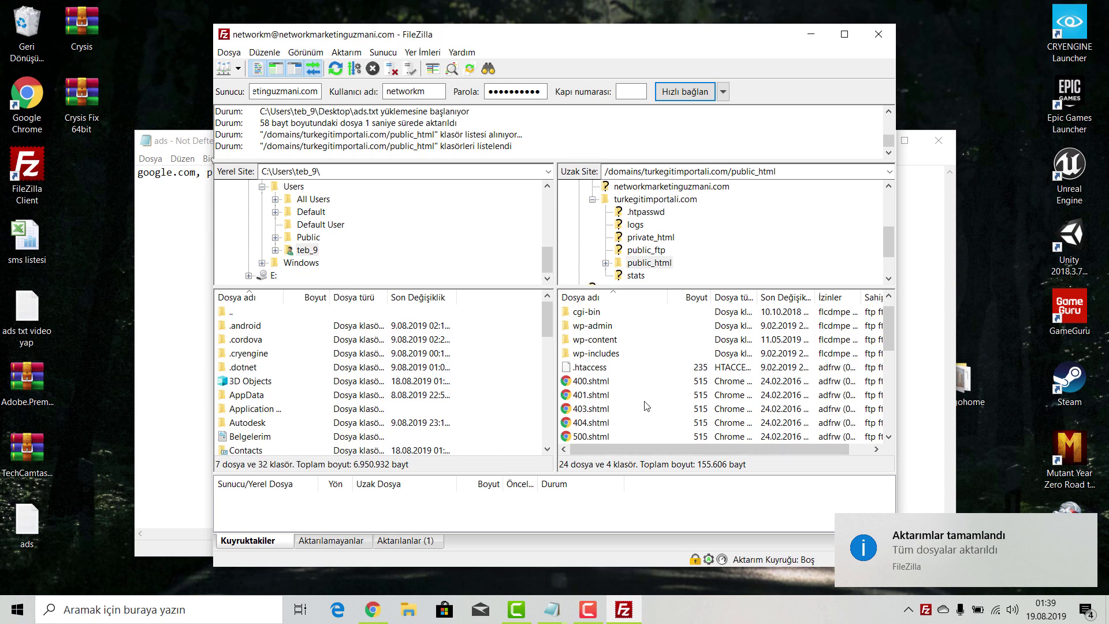
scroll(646, 404, "down", 6)
scroll(645, 392, "up", 3)
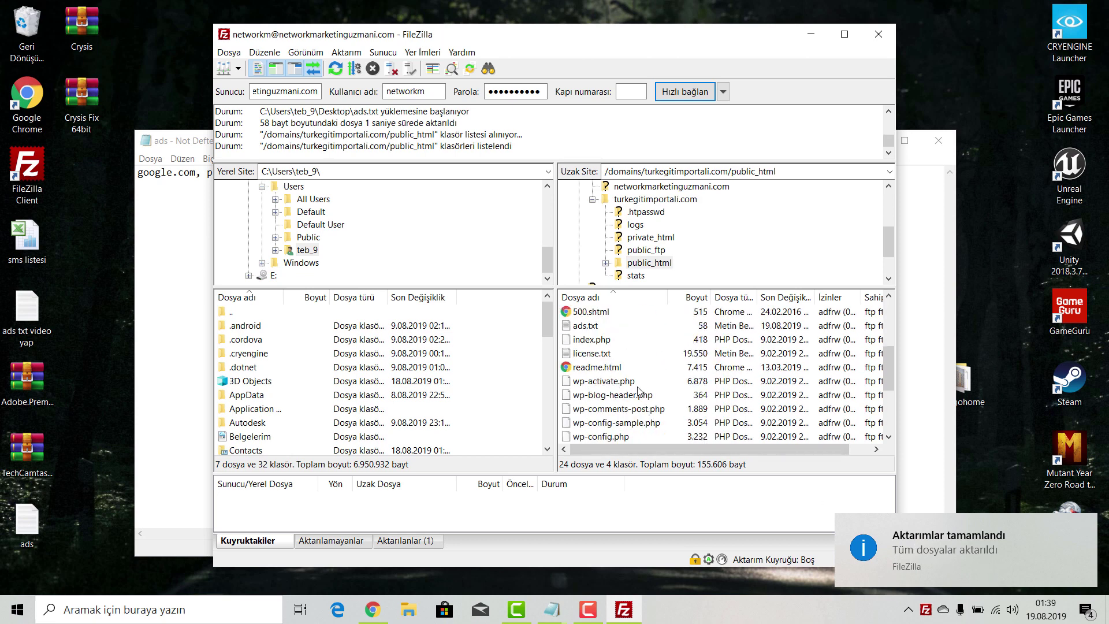
left_click(625, 395)
left_click(584, 325)
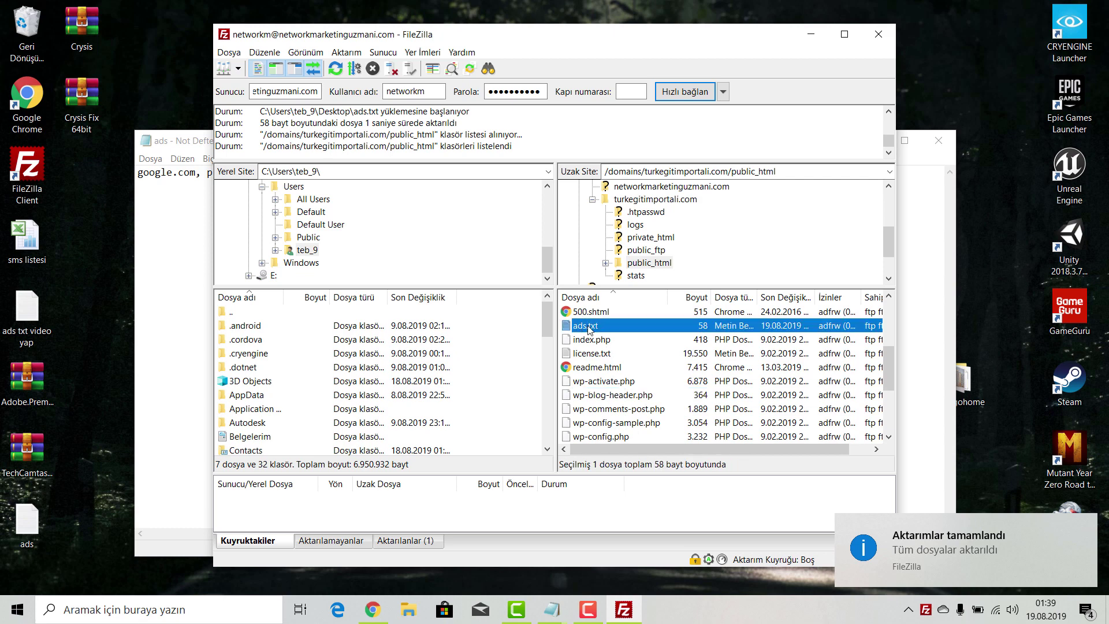
left_click(811, 34)
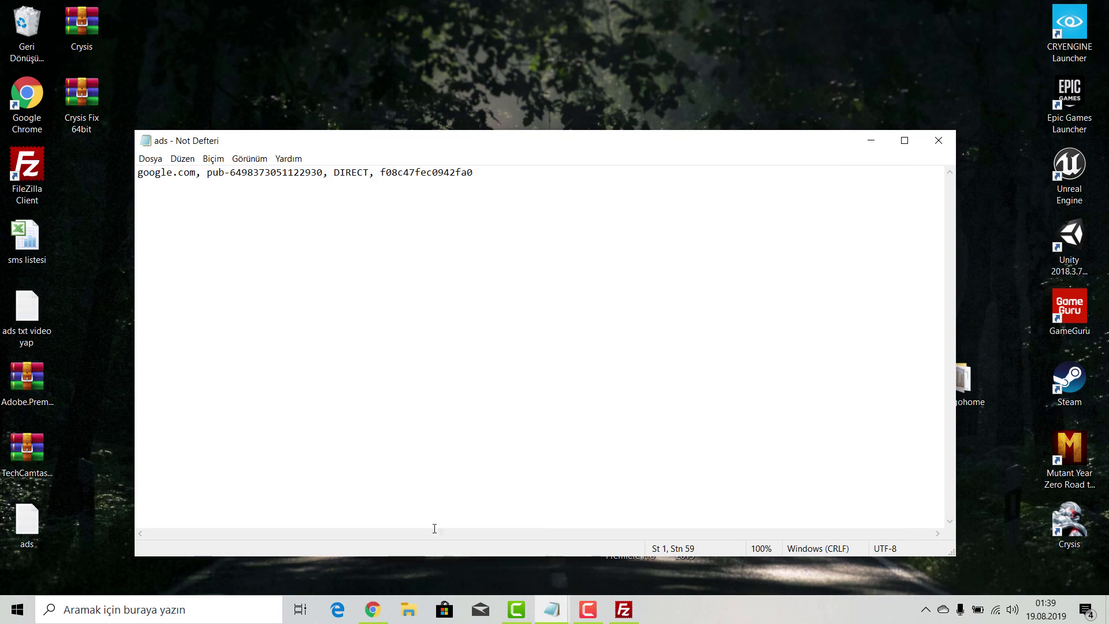
Return to the Google AdSense tab and scroll through the ads.txt sites and the Siteler statuses
left_click(376, 613)
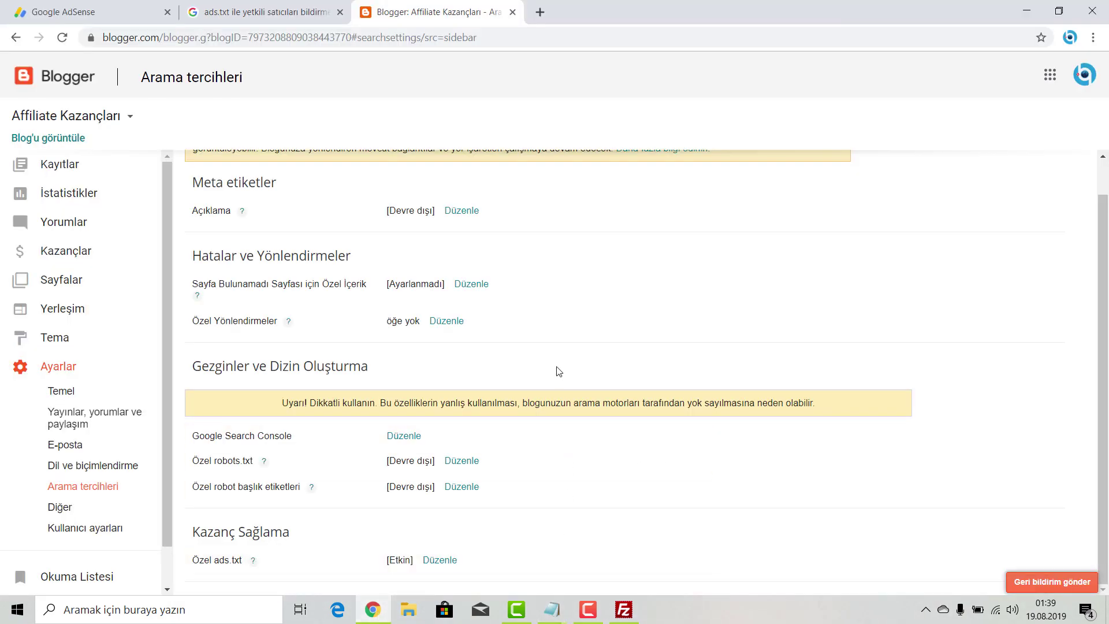
left_click(140, 6)
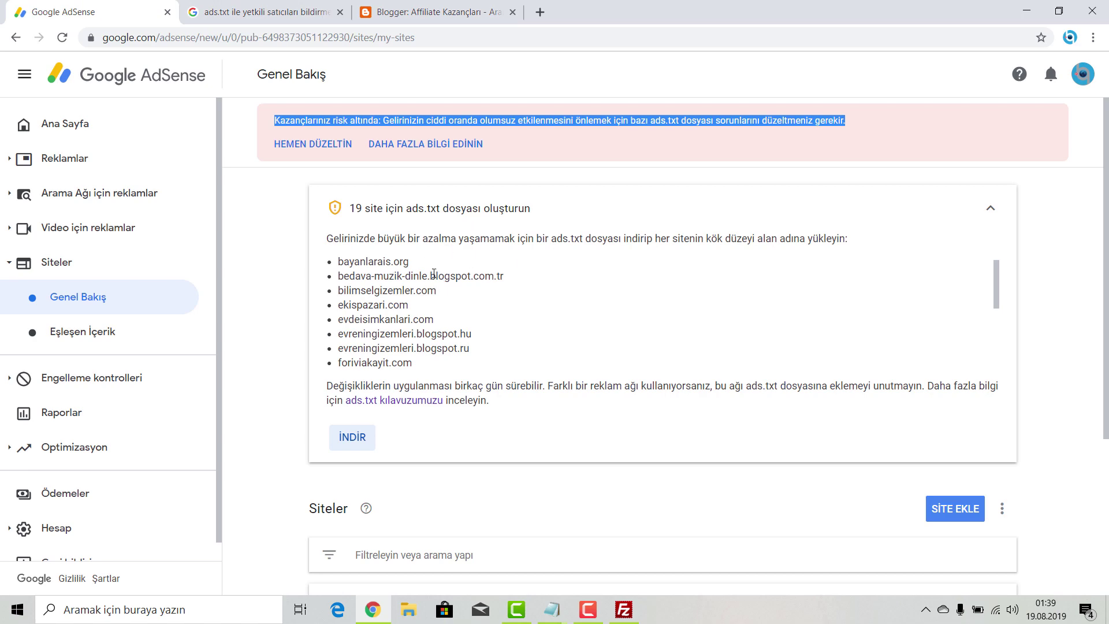
scroll(371, 259, "down", 5)
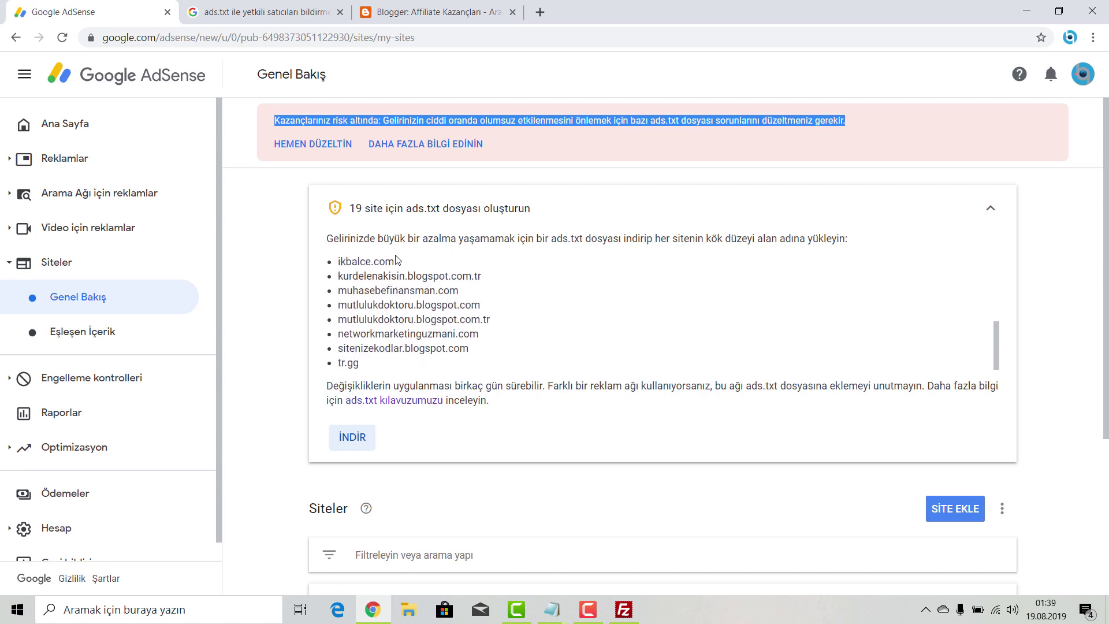
scroll(635, 288, "down", 3)
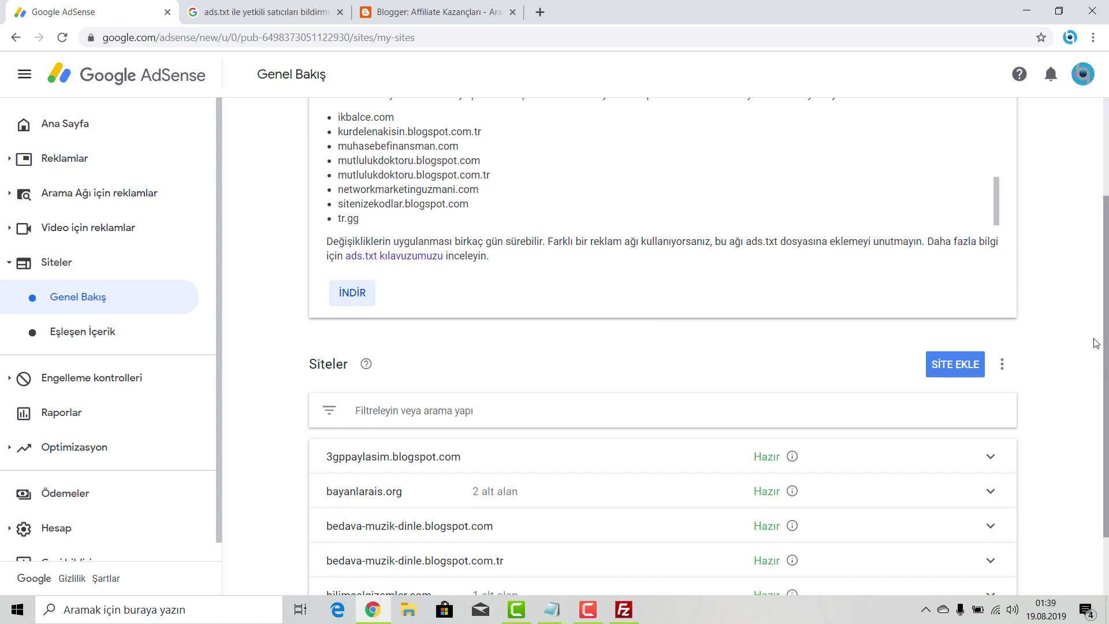
scroll(1097, 352, "down", 2)
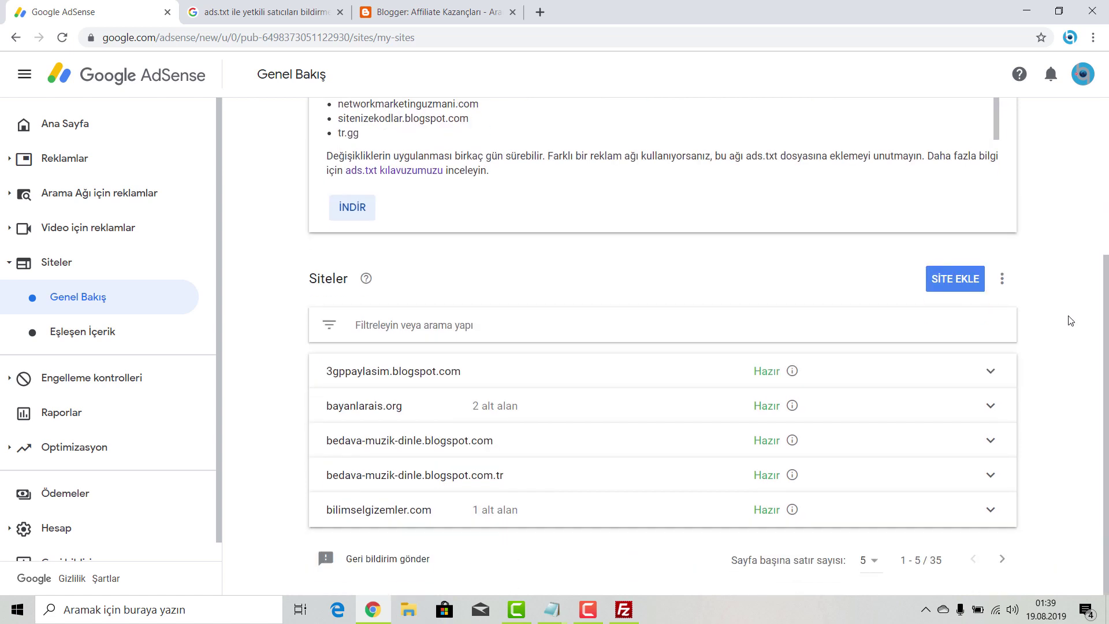
left_click(953, 283)
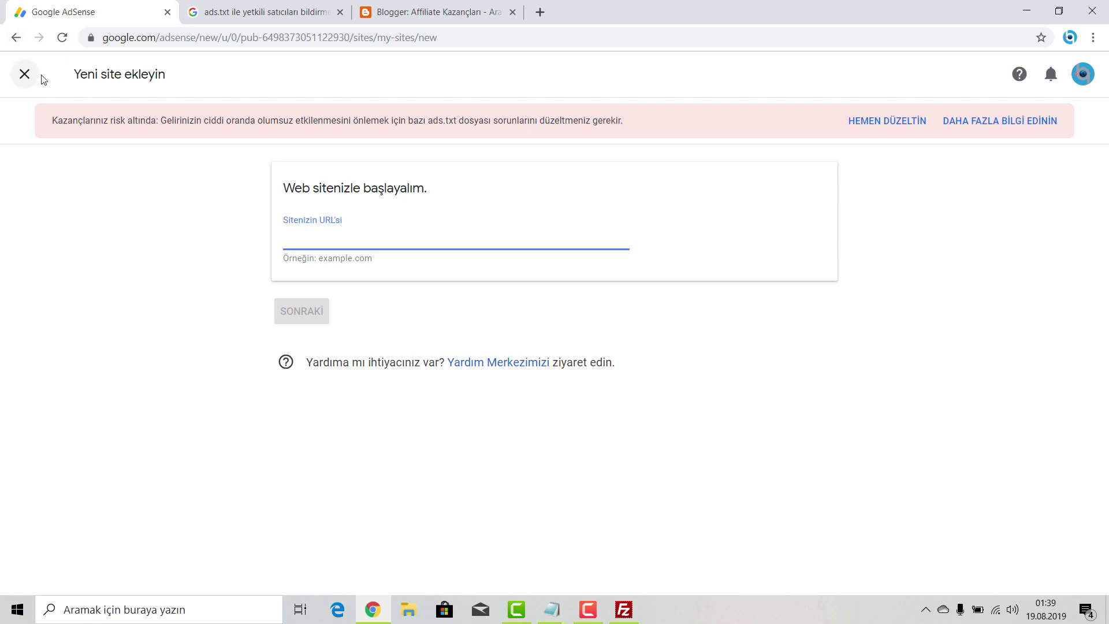
left_click(24, 75)
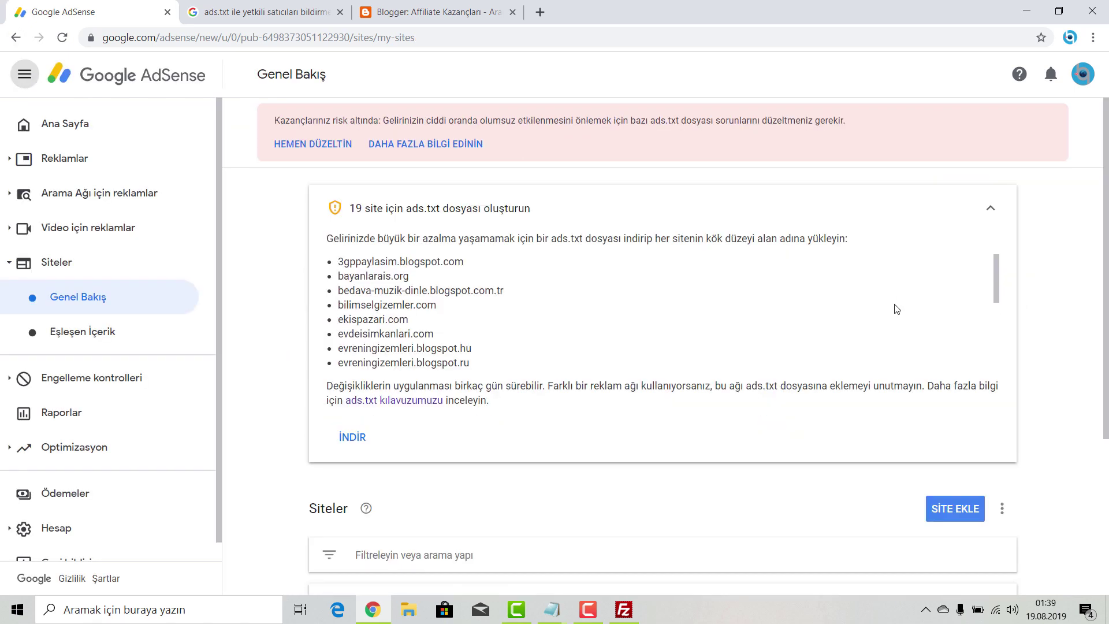
scroll(891, 306, "down", 7)
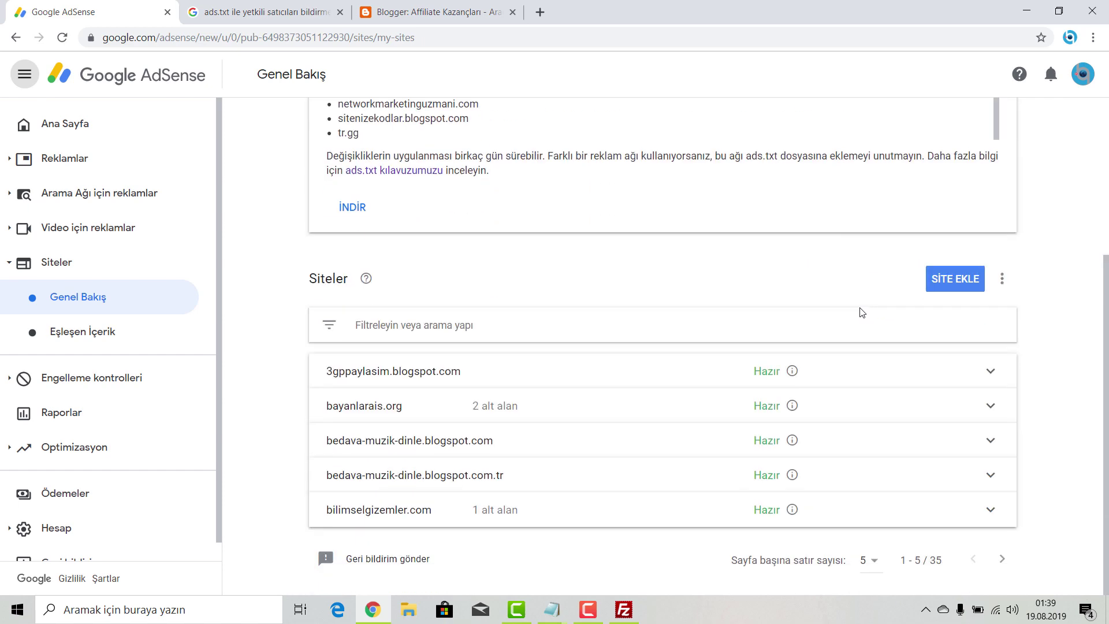